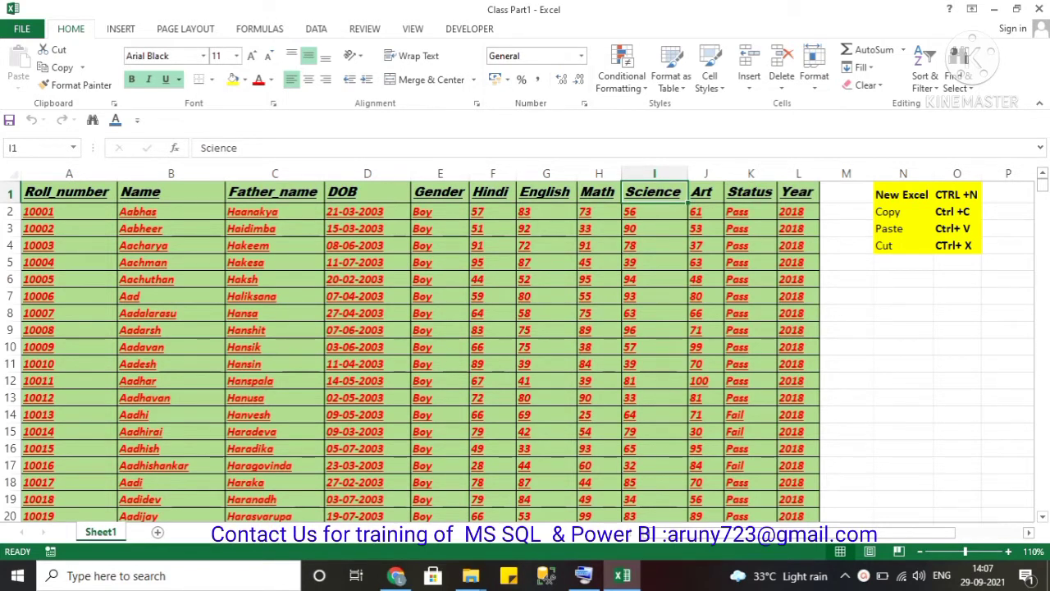
left_click(489, 215)
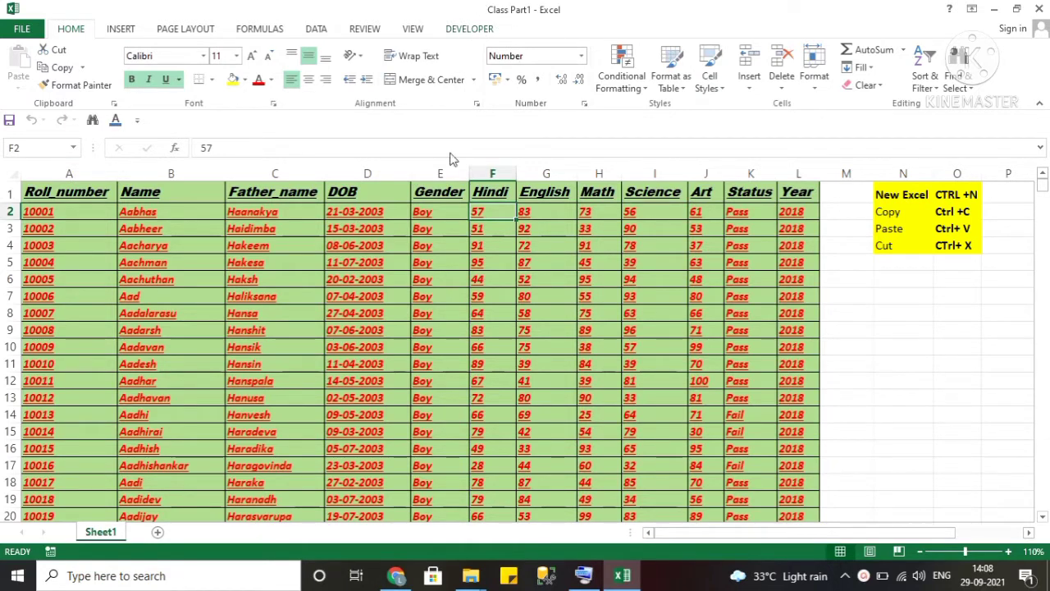
key("ctrl+c")
left_click(441, 251)
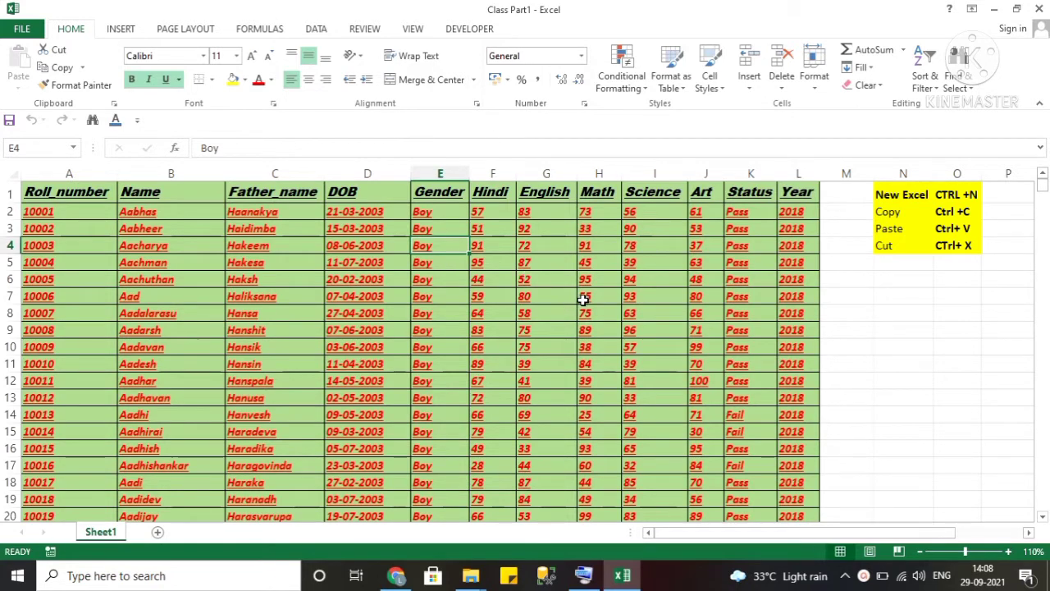
Enter a short sample sentence starting with "My name is" and the person's first name in cell N6.
left_click(889, 279)
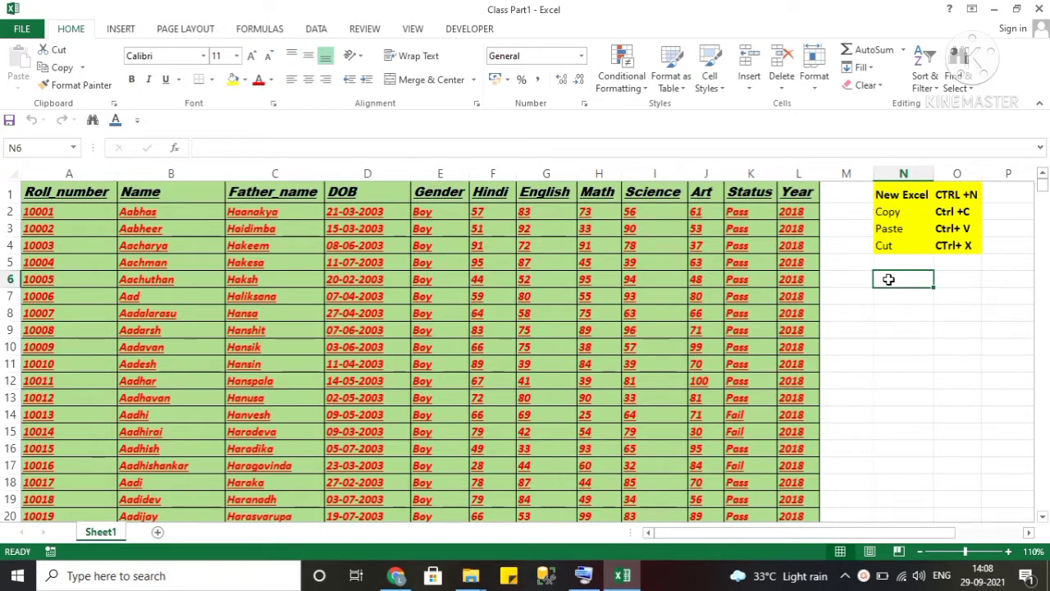
type("M")
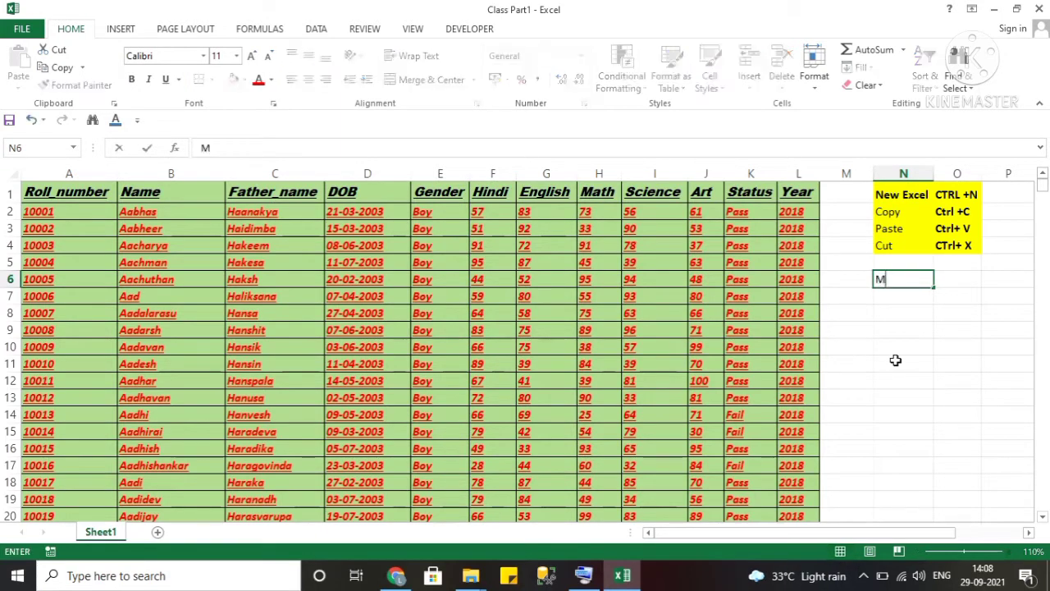
type("y na")
key("BackSpace")
key("BackSpace")
type("name ")
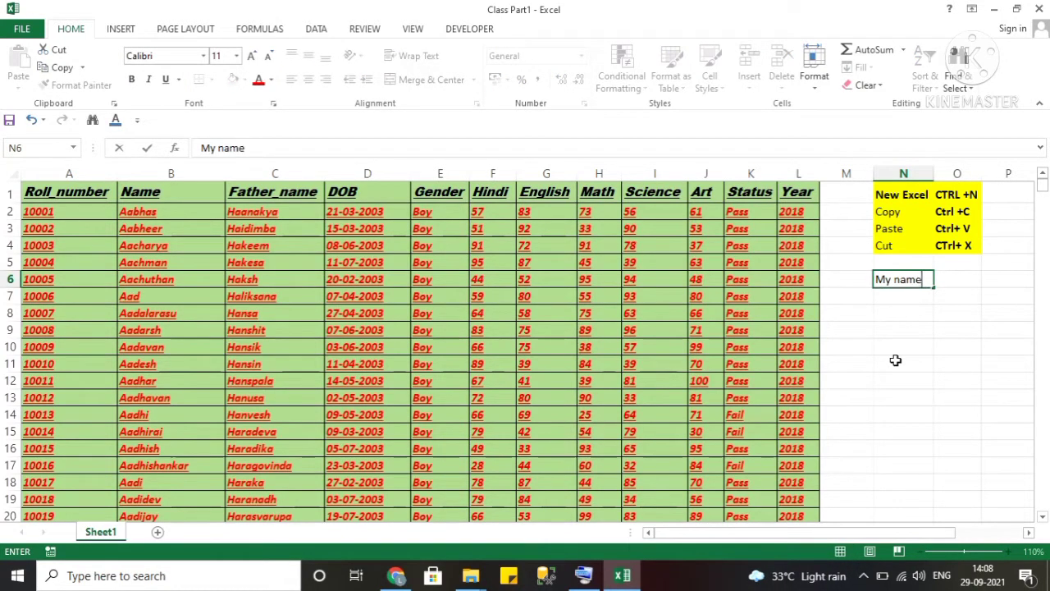
type("is arun")
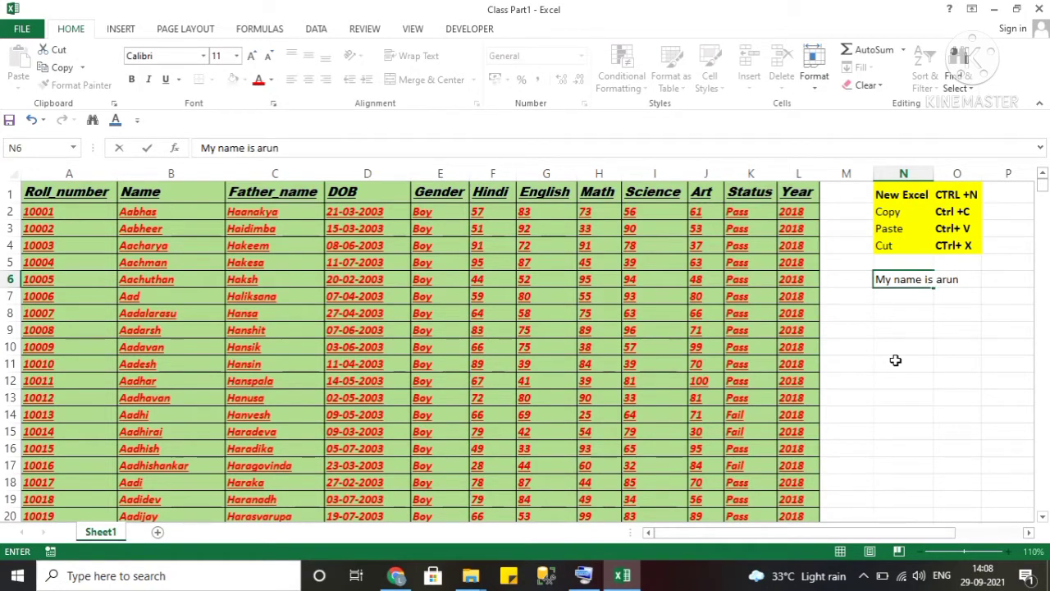
key("Return")
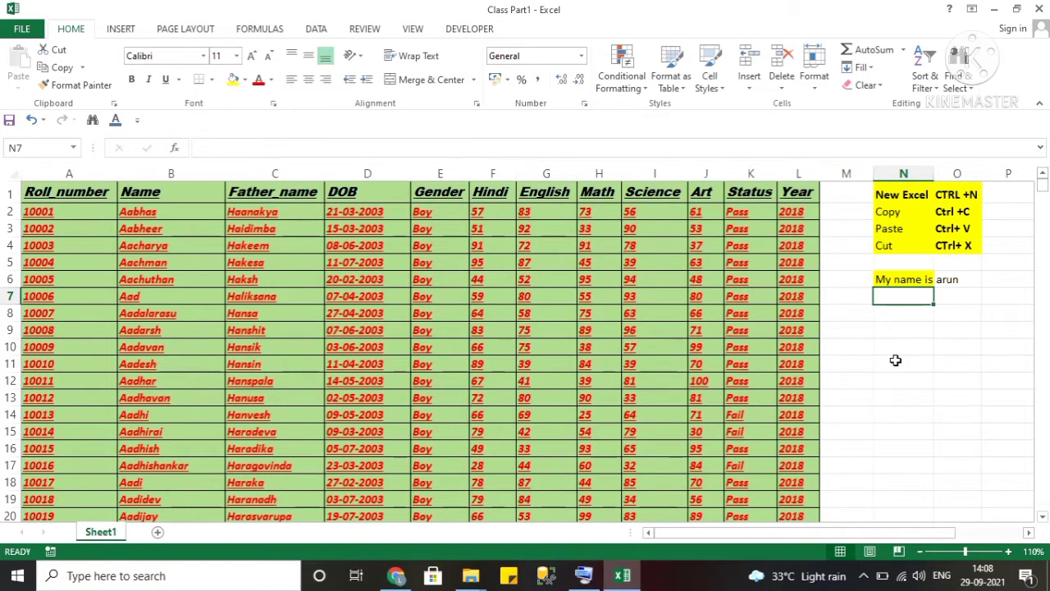
Save the workbook with the Ctrl+S combination on the on-screen keyboard, and close that keyboard.
left_click(584, 579)
left_click(428, 328)
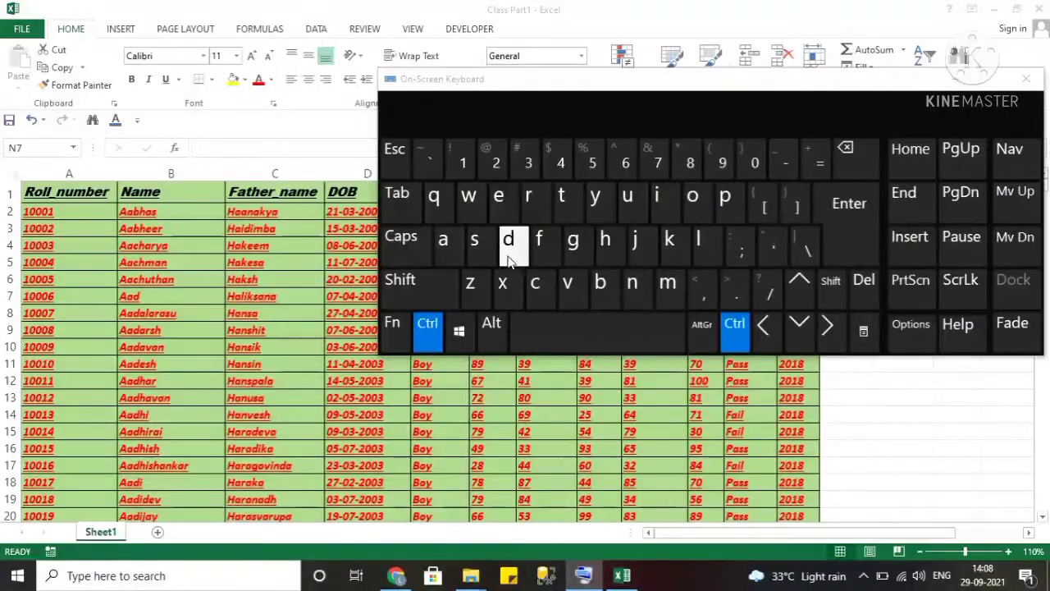
left_click(483, 253)
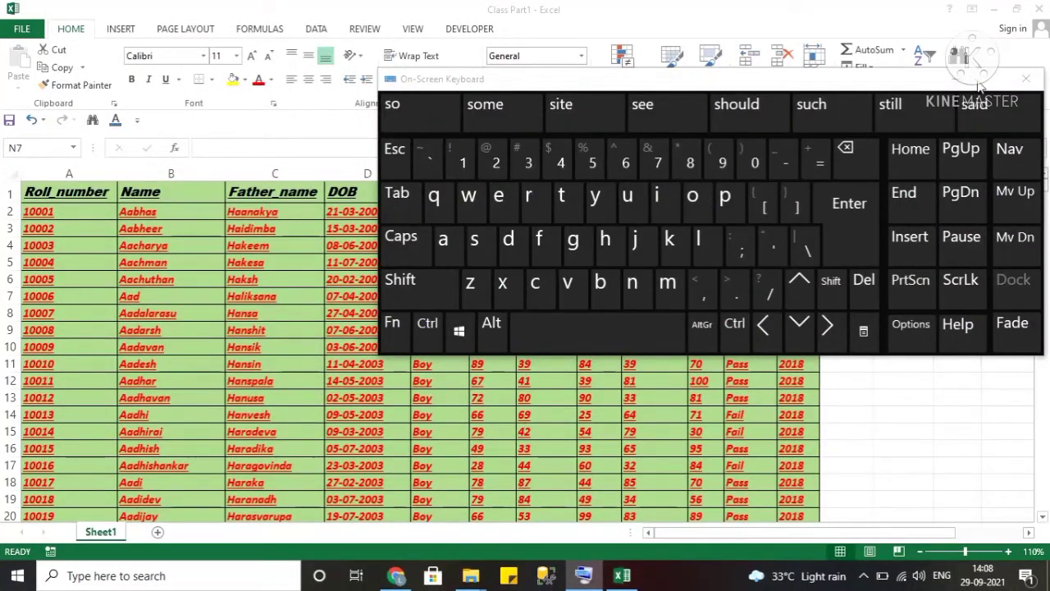
left_click(1025, 79)
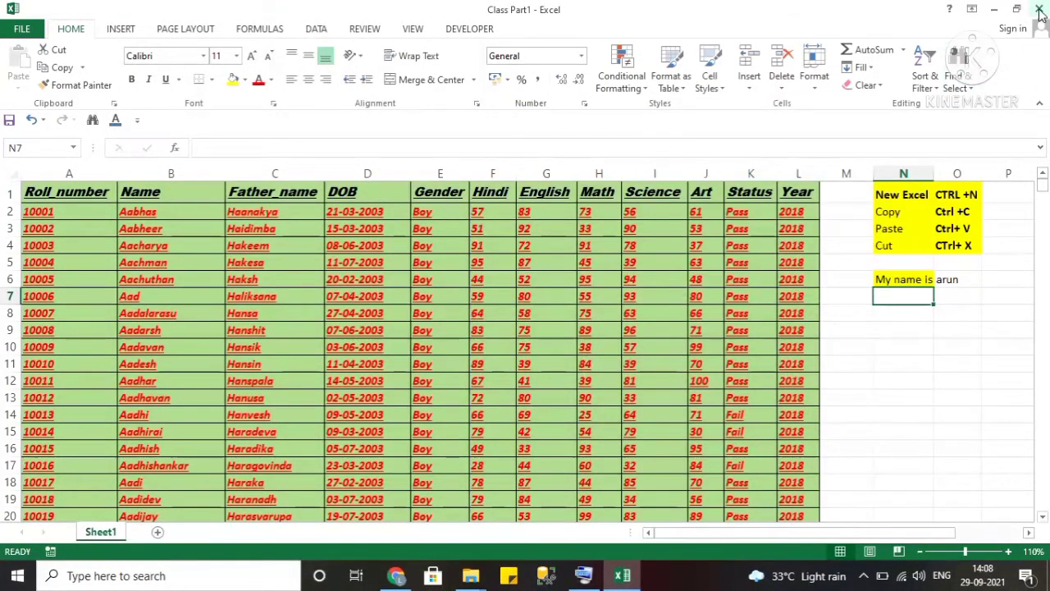
Close the workbook and reopen Class Part1 from the YT Class folder to check the saved sentence in N6.
left_click(902, 279)
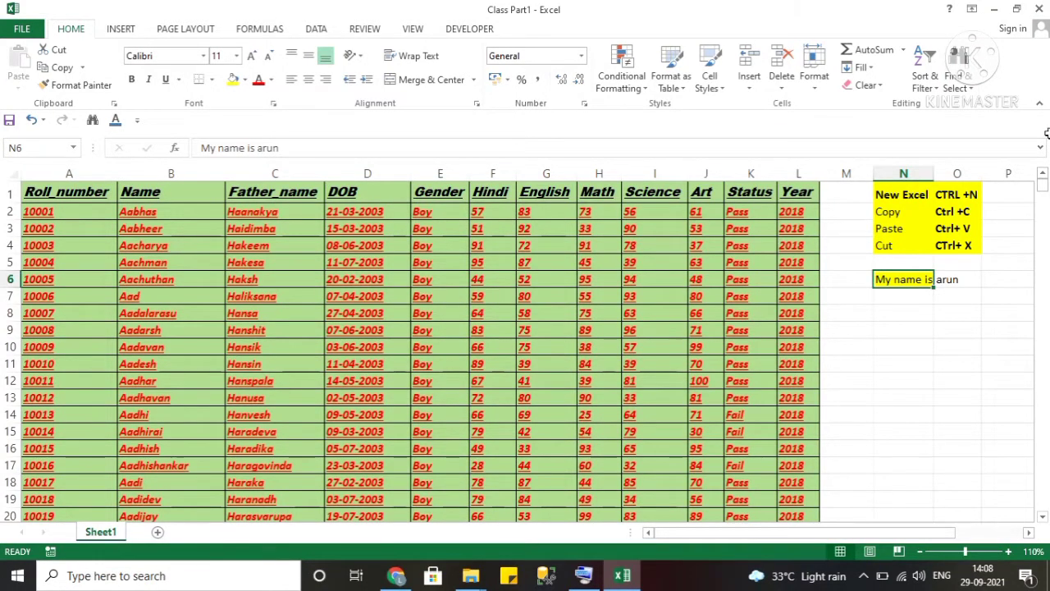
left_click(1037, 8)
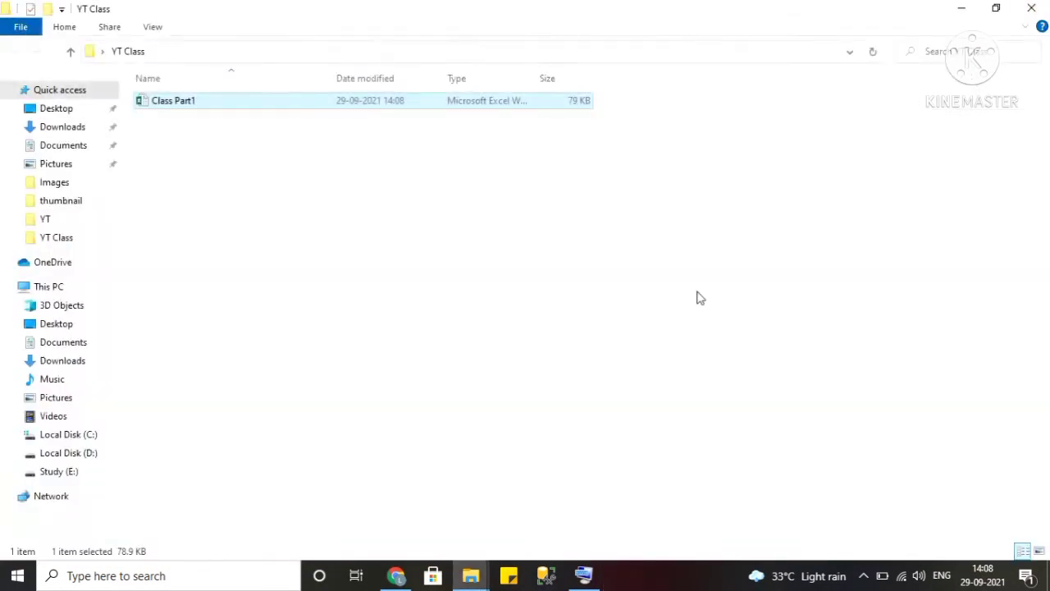
double_click(207, 103)
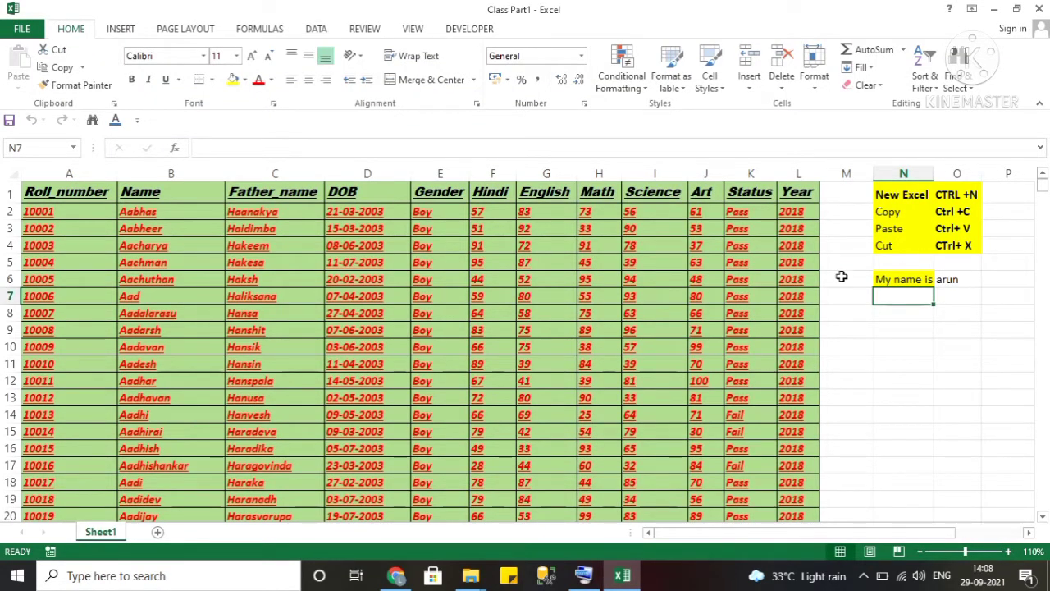
Add a shortcut entry below Cut in the yellow list, with "Save" in N5 and "Ctrl+S" in O5.
left_click(885, 266)
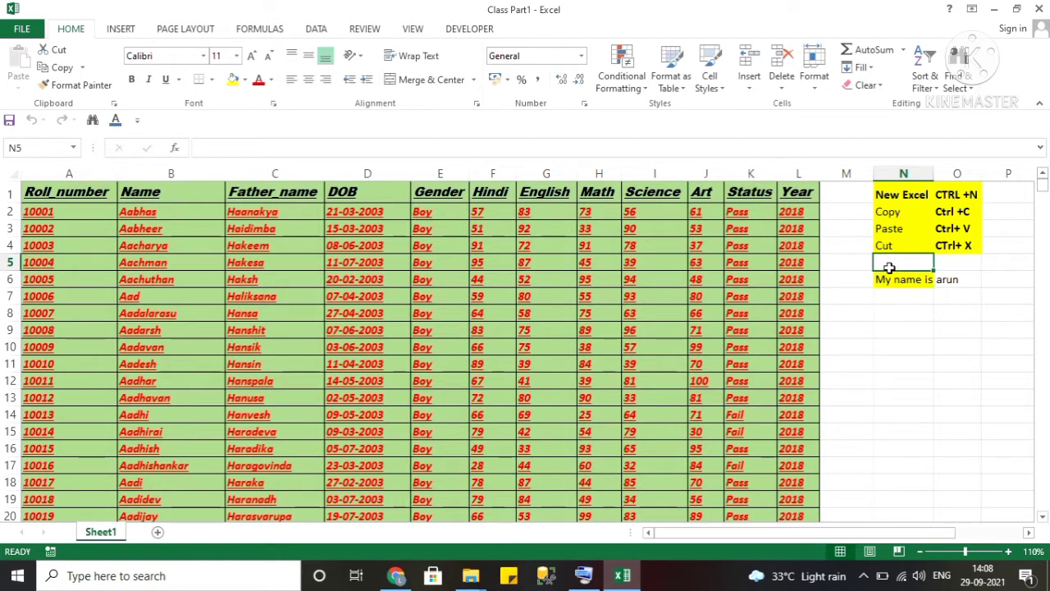
type("Save")
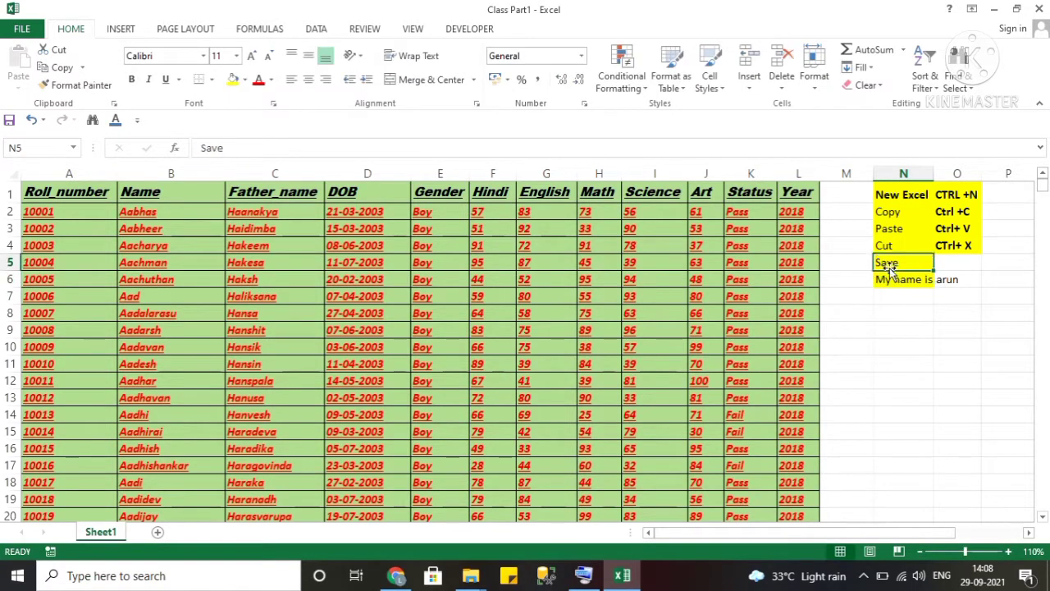
key("Tab")
type("Ctrl")
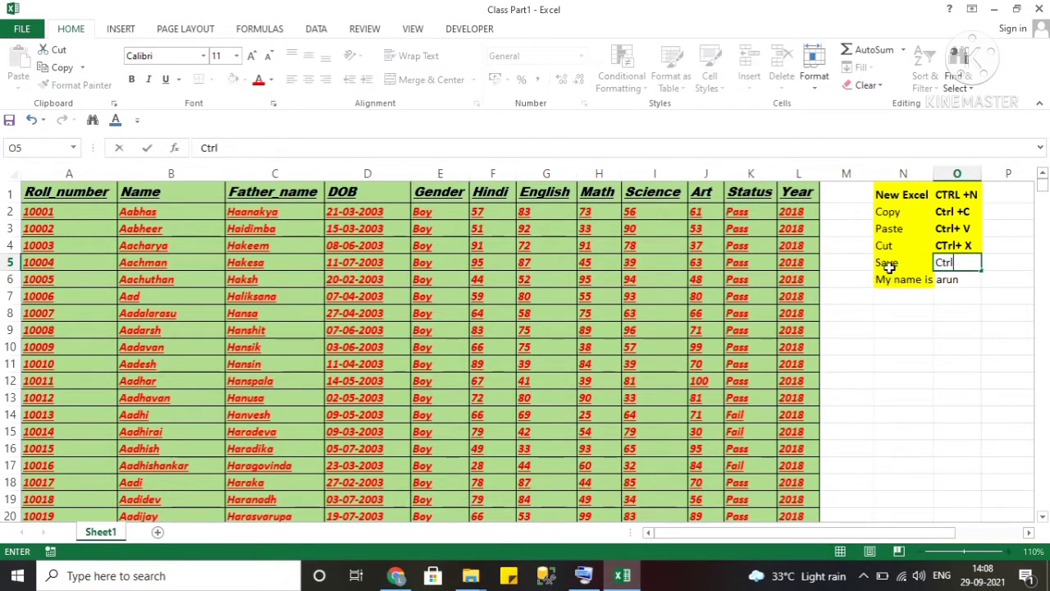
type("+S")
key("Return")
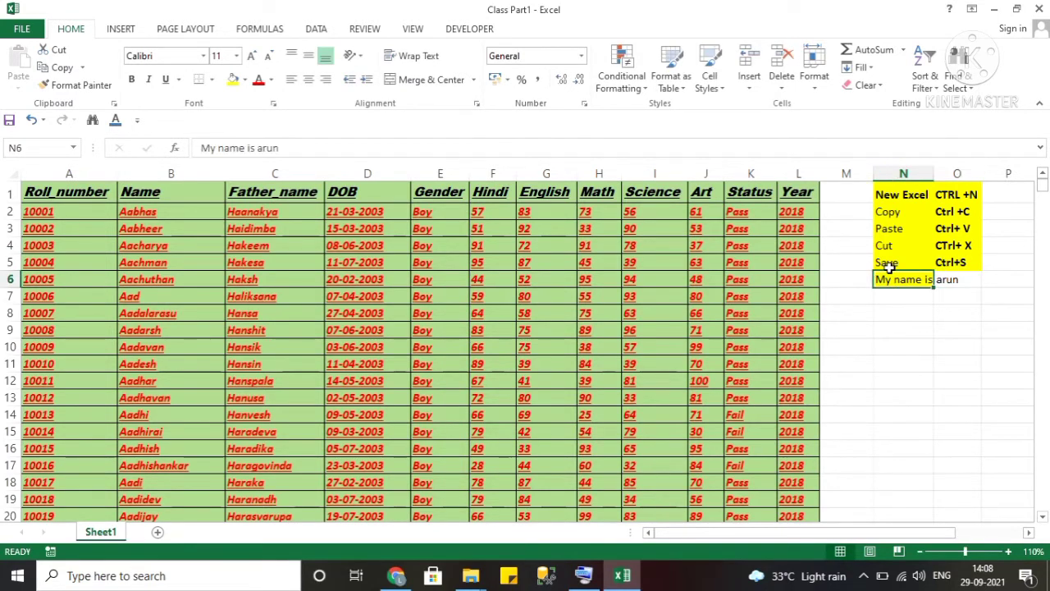
Clear the sample sentence from cell N6 and return to cell A1.
key("Delete")
key("Down")
key("Up")
key("Up")
key("Up")
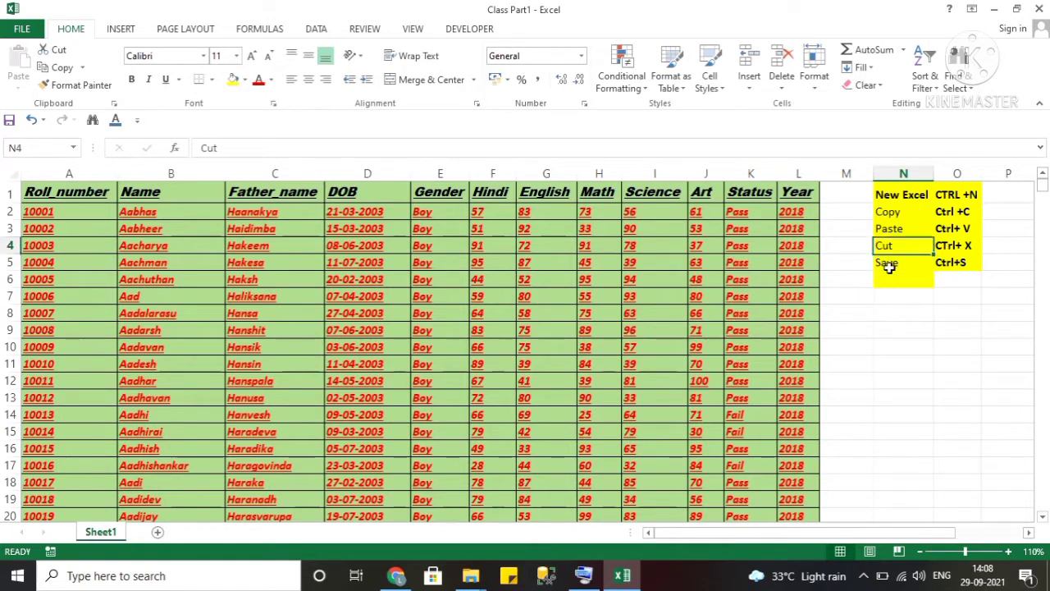
key("Up")
key("Up")
key("Up")
key("Left")
key("Left")
key("Left")
key("Left")
key("Left")
key("Left")
key("Left")
key("Left")
key("Left")
key("Left")
key("Left")
key("Left")
key("Left")
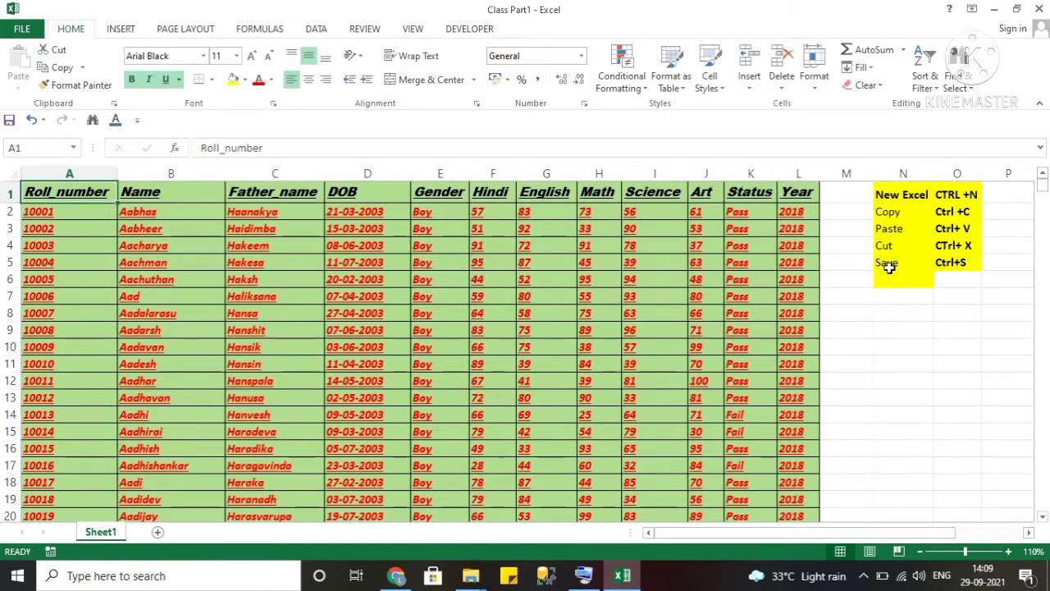
left_click(21, 30)
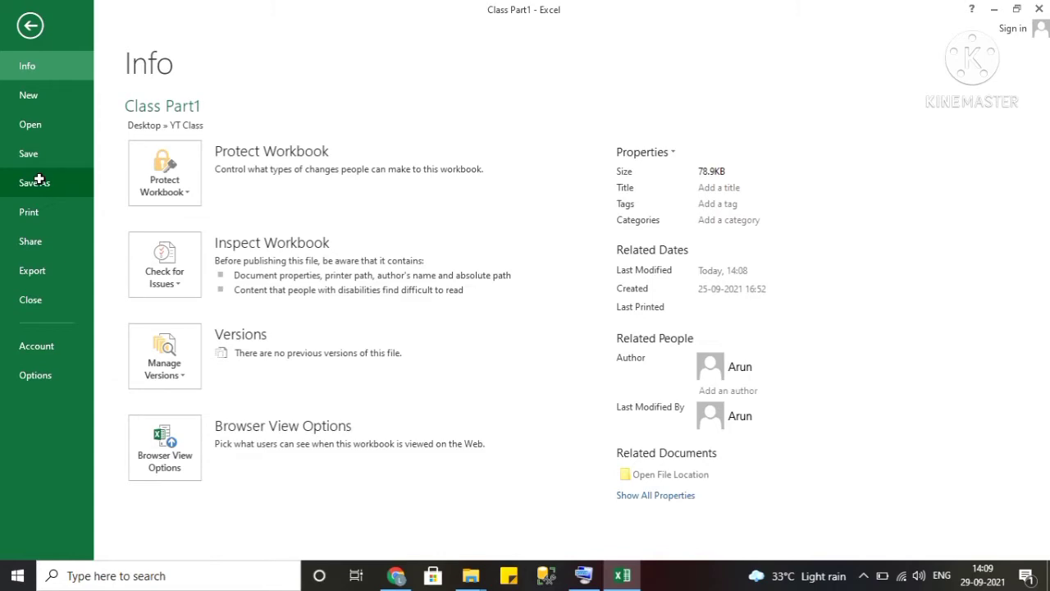
key("Escape")
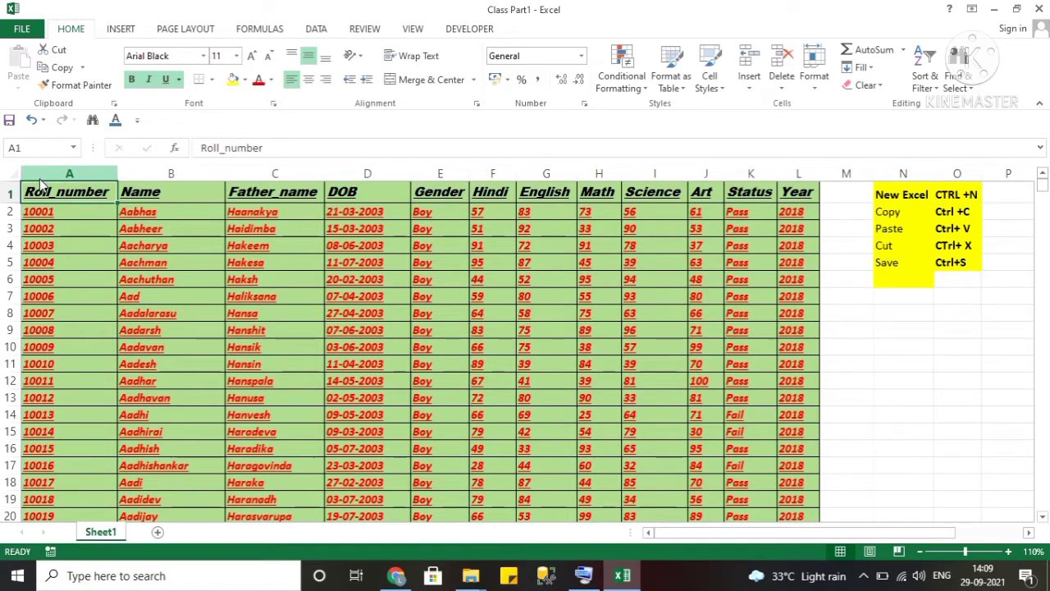
left_click(41, 184)
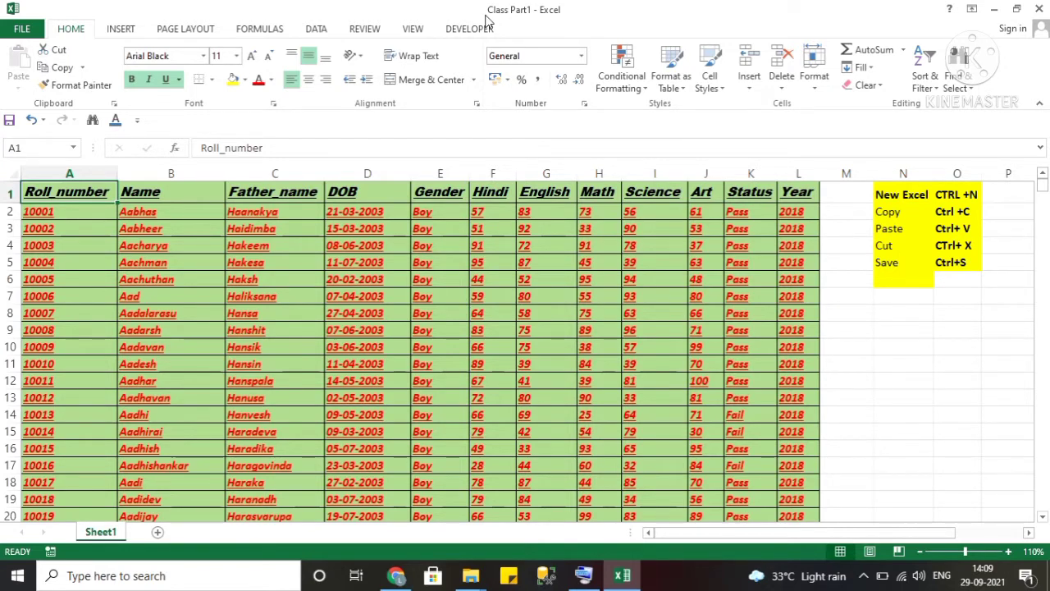
Save a copy of the workbook as Class Part2 in the YT Class folder on the Desktop.
left_click(36, 29)
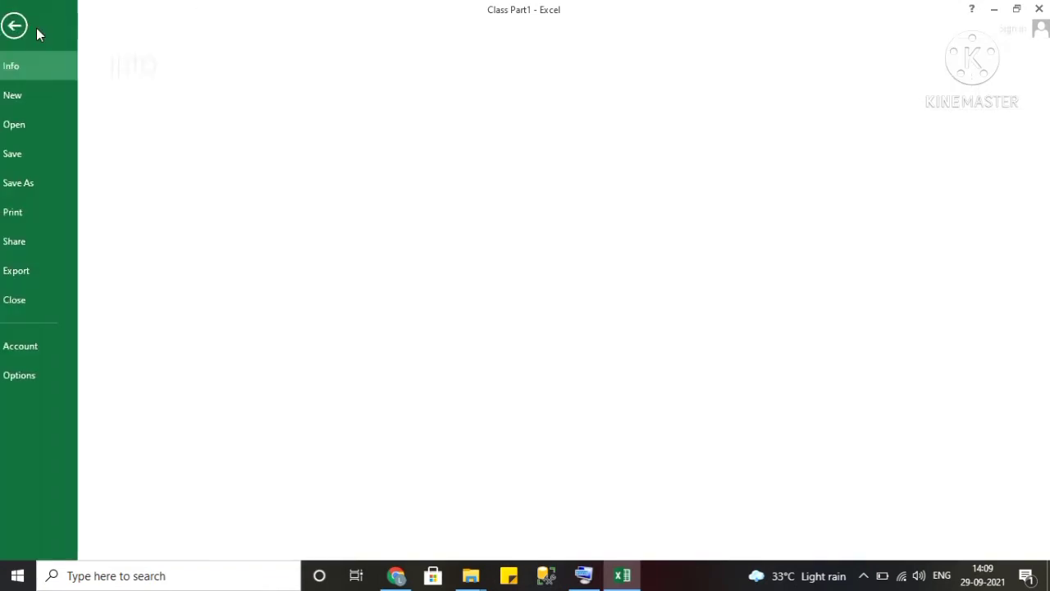
left_click(47, 183)
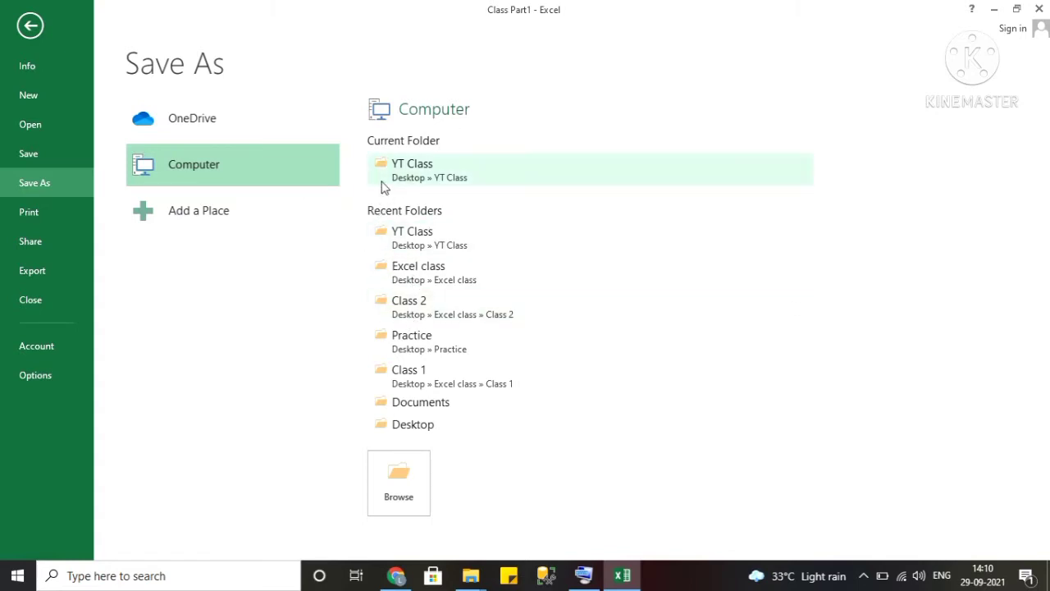
left_click(406, 424)
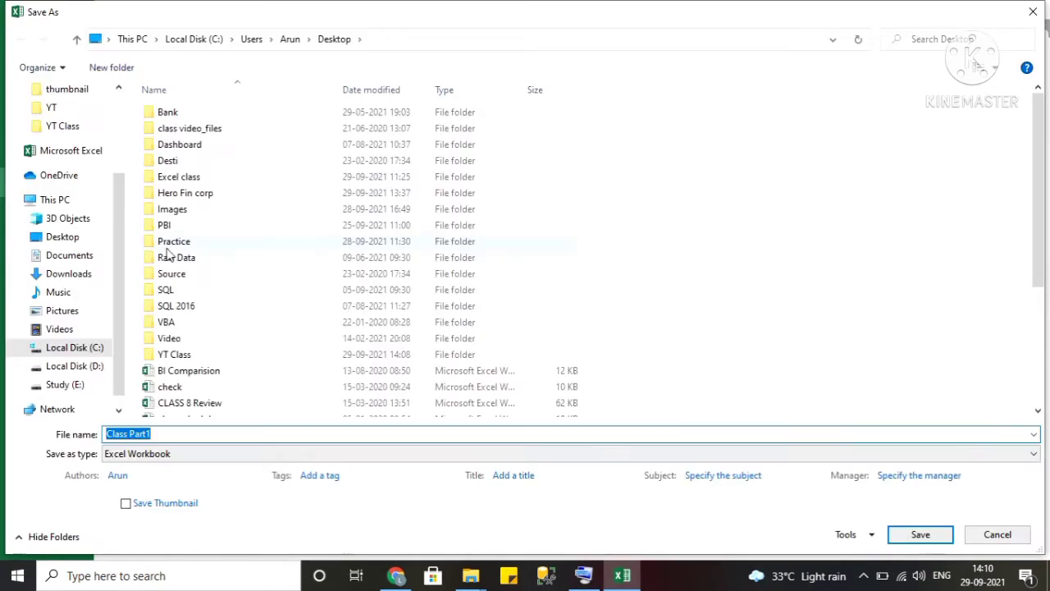
left_click(73, 239)
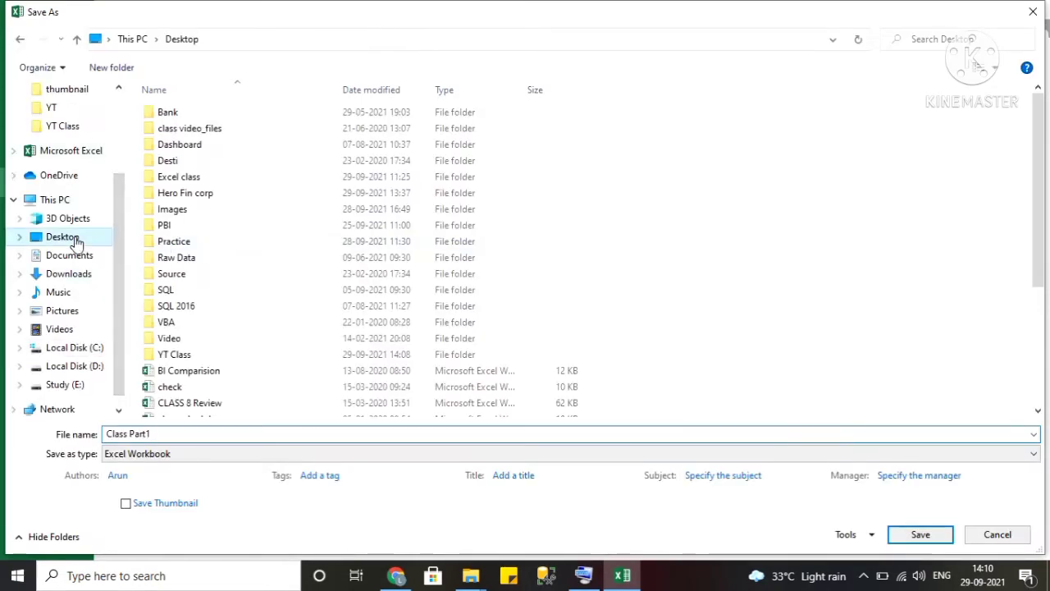
double_click(182, 359)
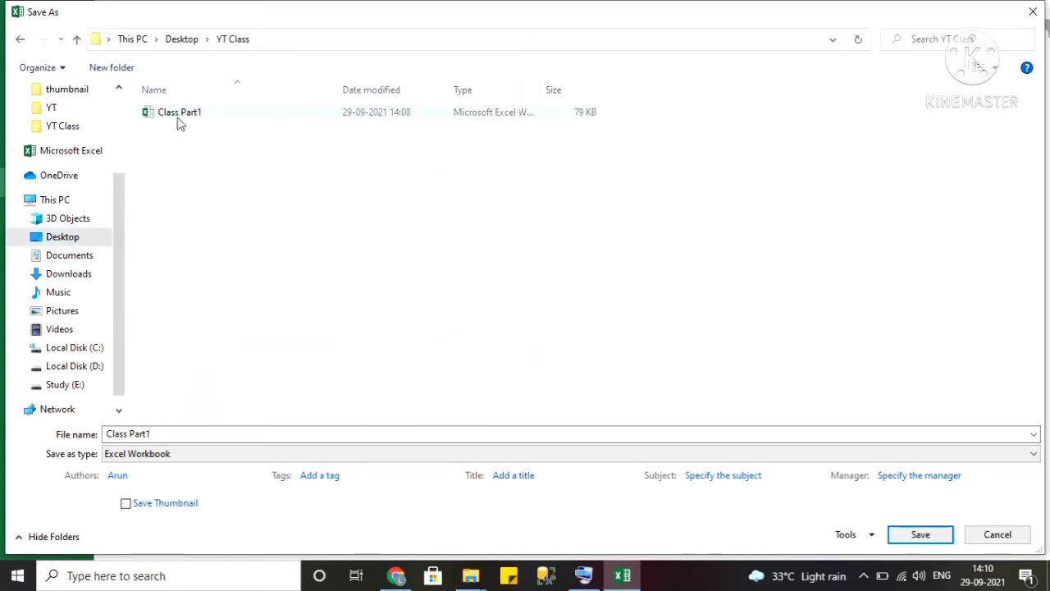
left_click(194, 432)
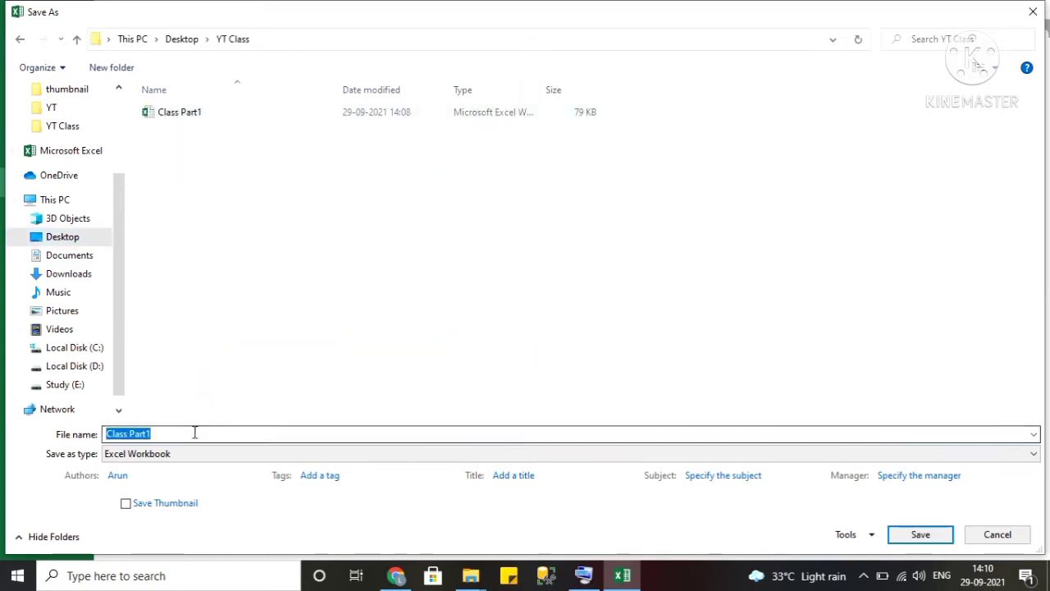
left_click(194, 433)
key("BackSpace")
type("2")
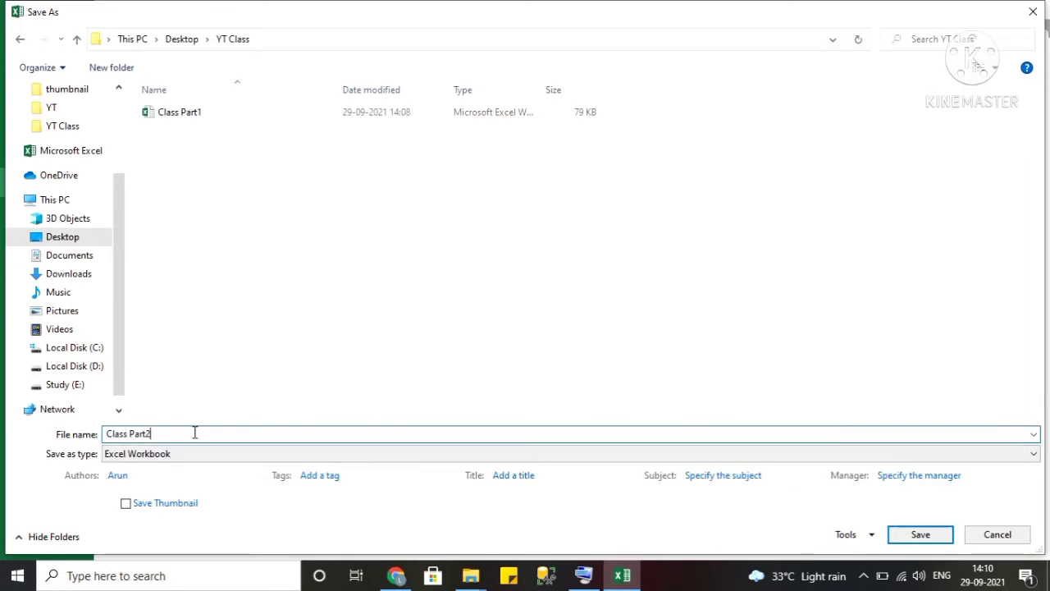
left_click(900, 537)
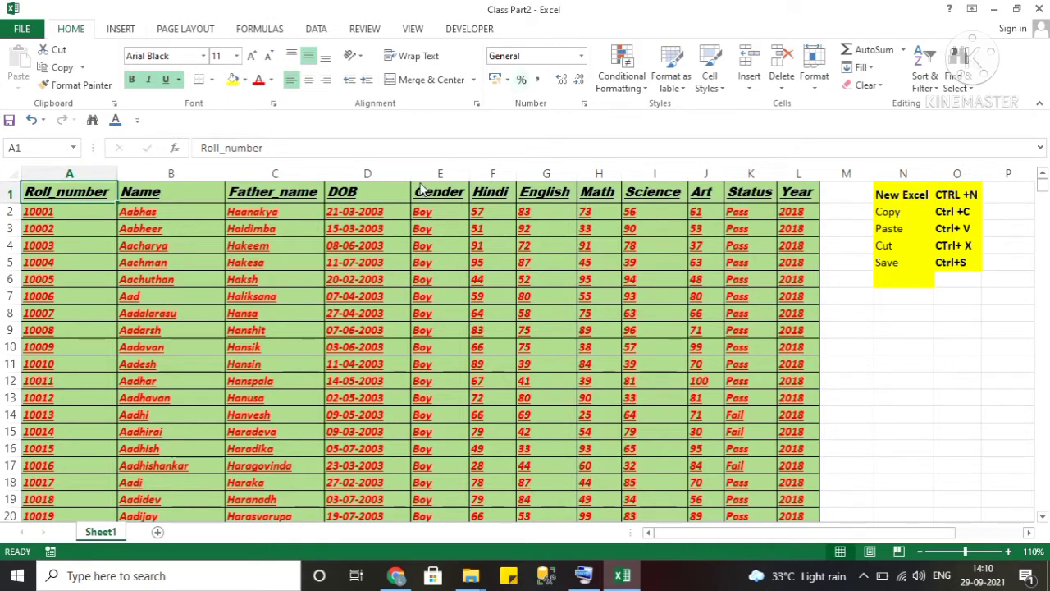
Add two blank worksheets, Sheet2 and Sheet3, to the workbook and return to Sheet1.
left_click(158, 535)
left_click(206, 532)
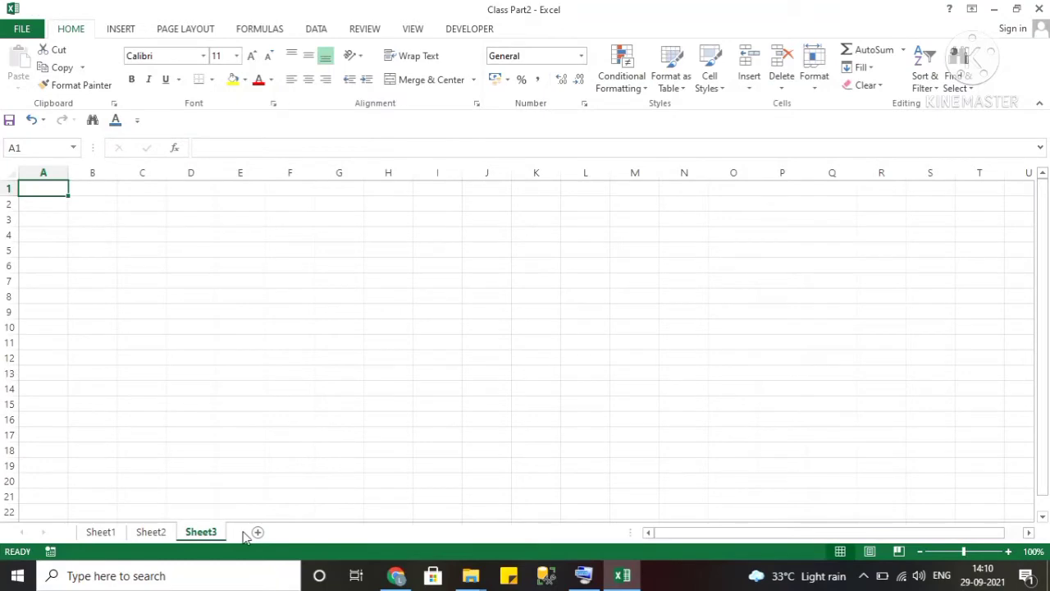
left_click(153, 533)
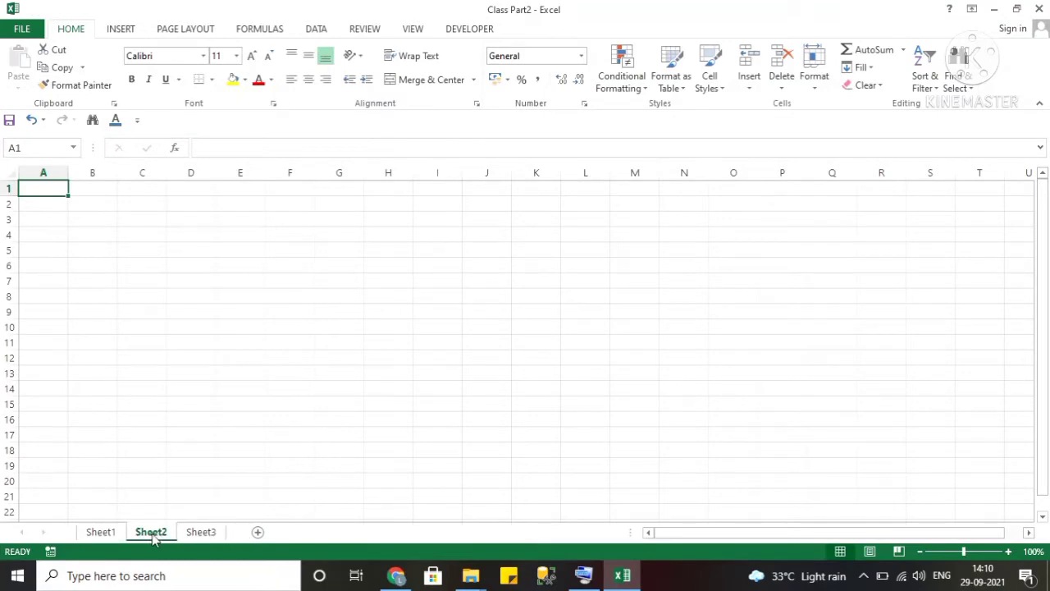
left_click(114, 530)
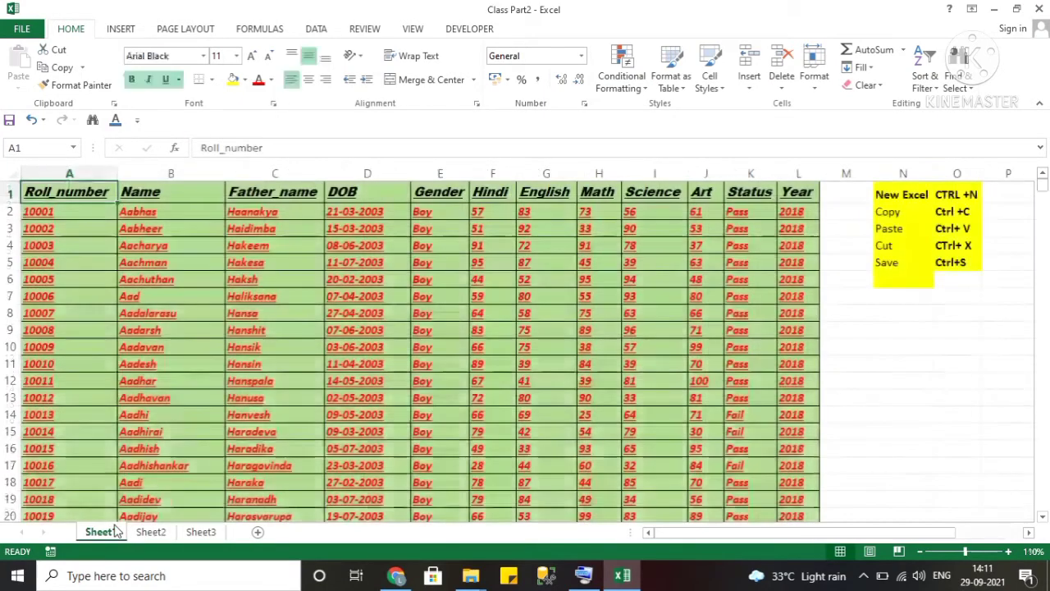
Copy the entire student marks table on Sheet1, from cell A1 through L1001.
left_click(256, 371)
key("ctrl+Up")
key("ctrl+Left")
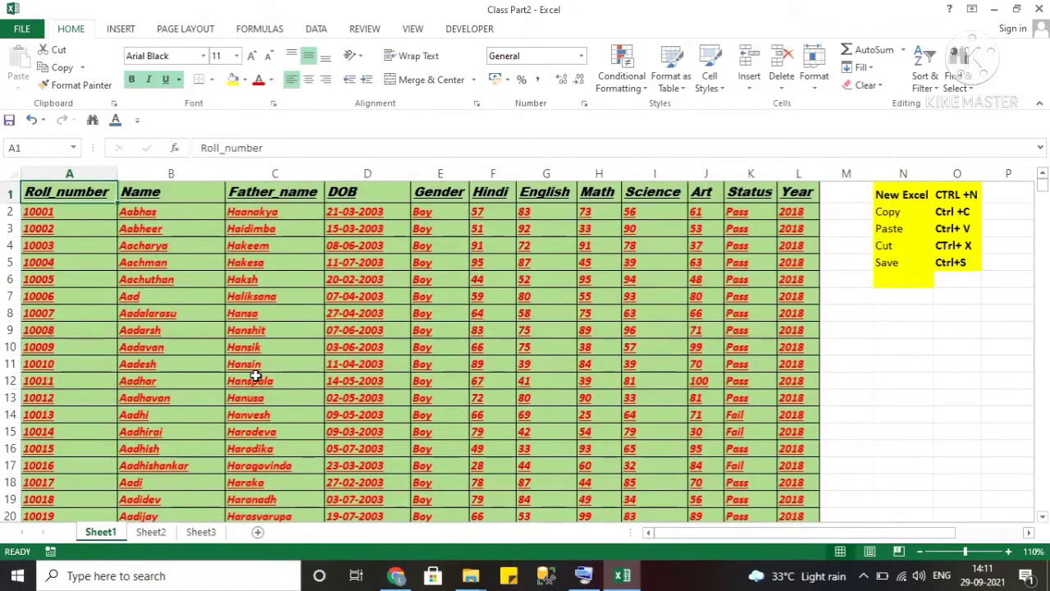
key("ctrl+shift+Right")
key("ctrl+shift+Down")
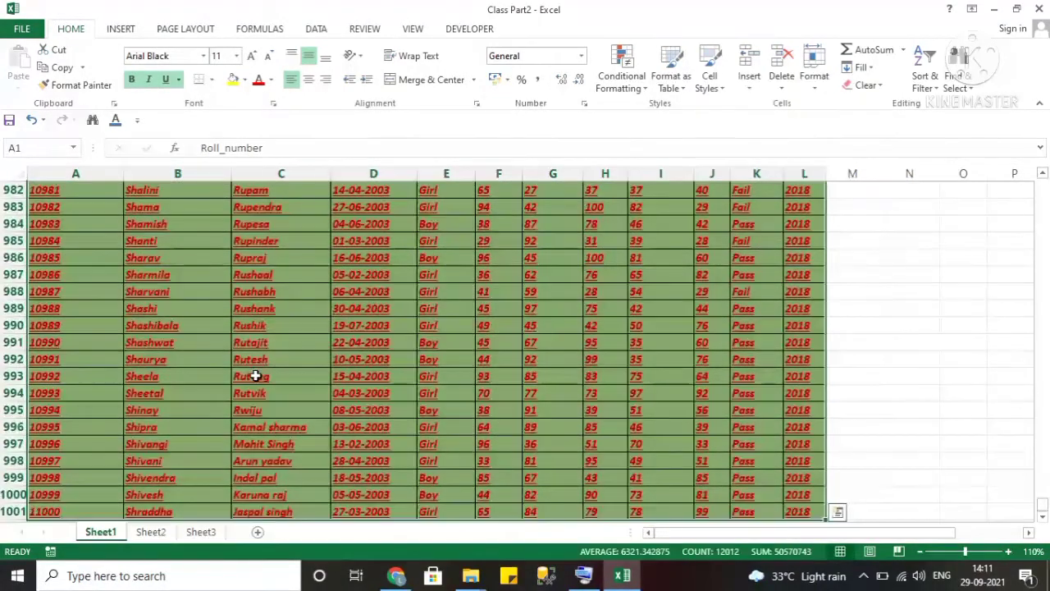
key("ctrl+c")
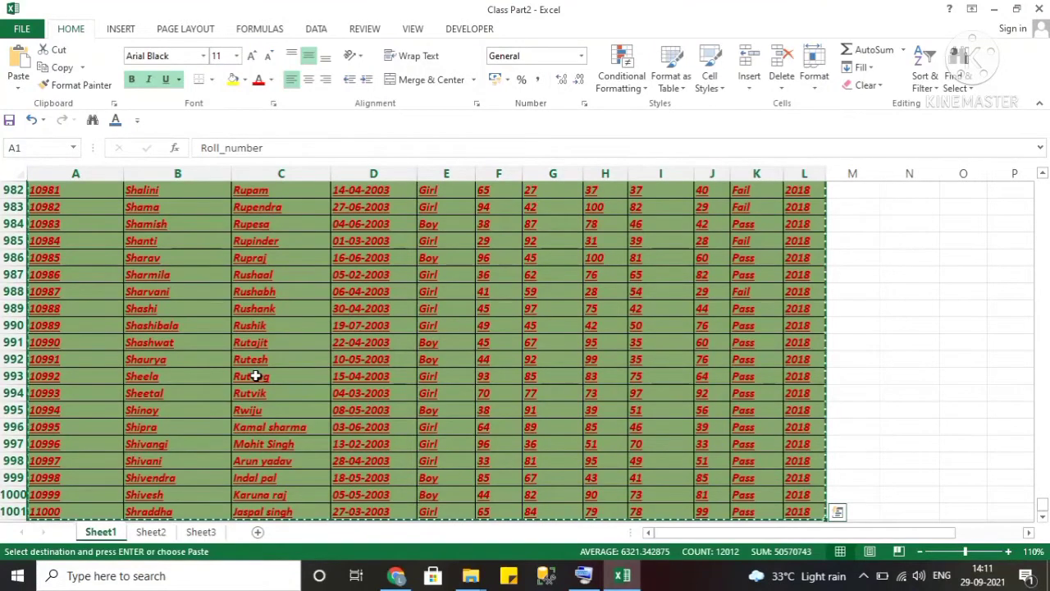
Paste the copied marks data into Sheet2 at cell A1 as values only, using Paste Special.
left_click(163, 533)
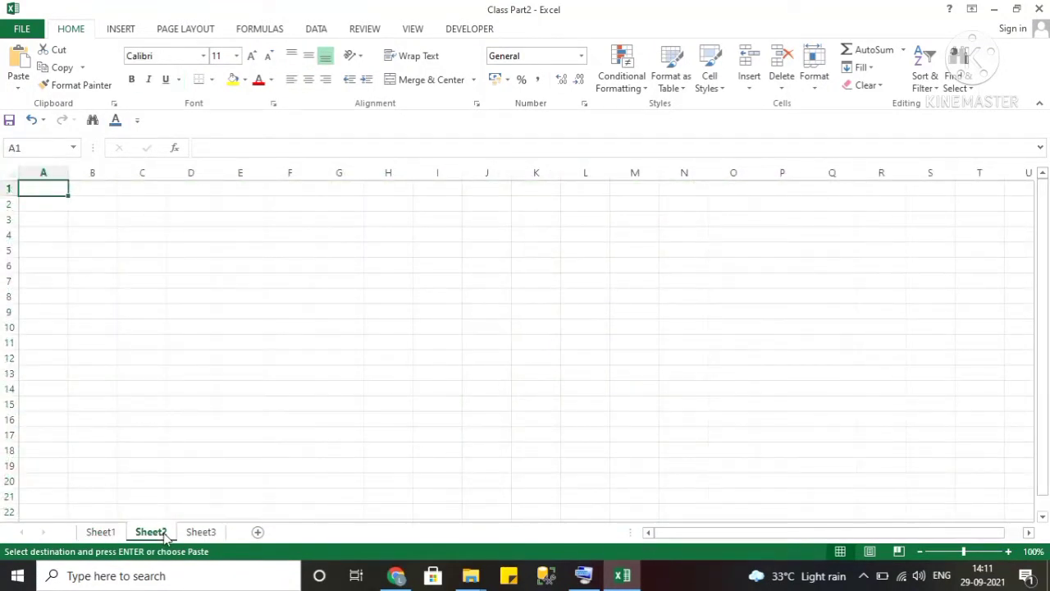
key("alt+h")
key("v")
key("s")
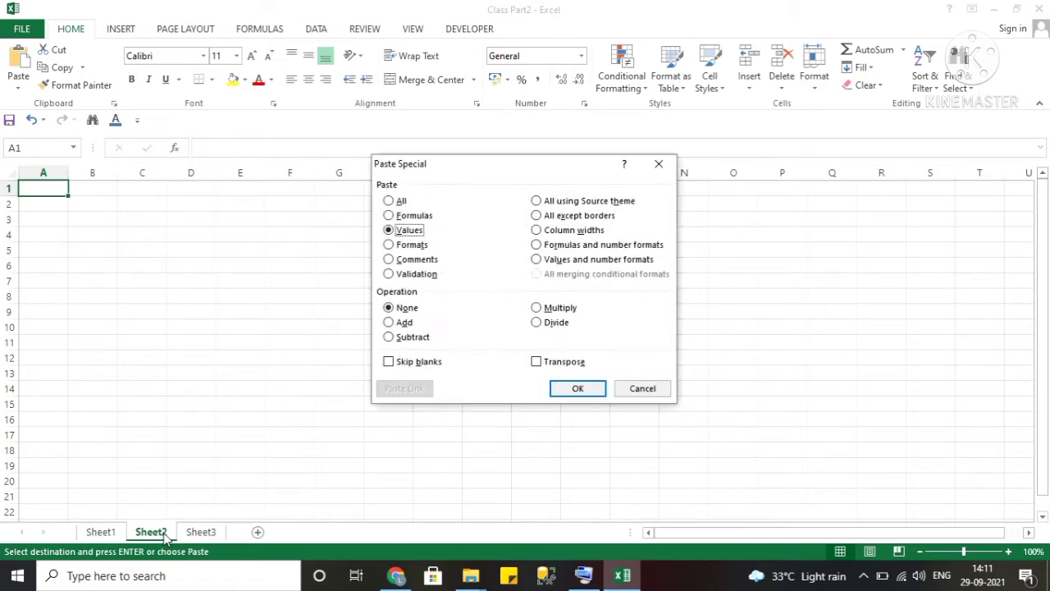
left_click(565, 390)
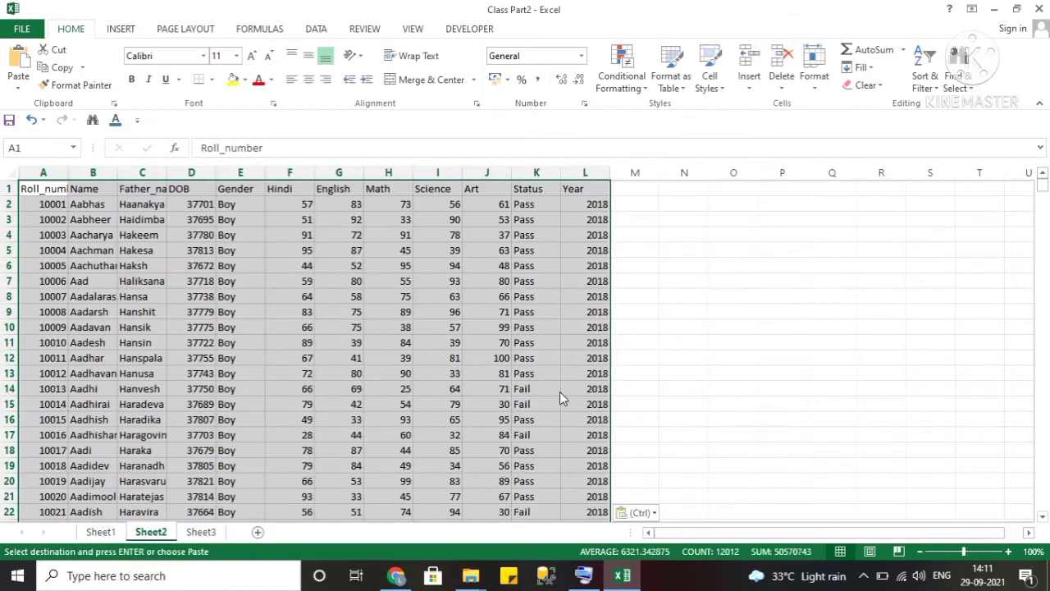
AutoFit the column widths of the whole pasted data range on Sheet2.
key("ctrl+Home")
key("ctrl+shift+Right")
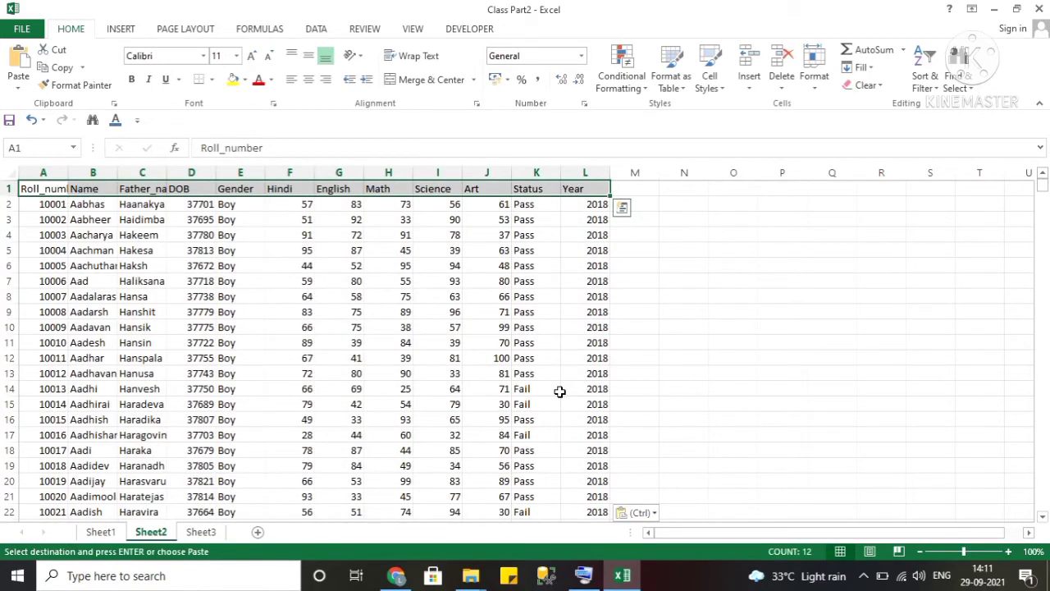
key("ctrl+shift+Down")
key("alt+h")
key("o")
key("i")
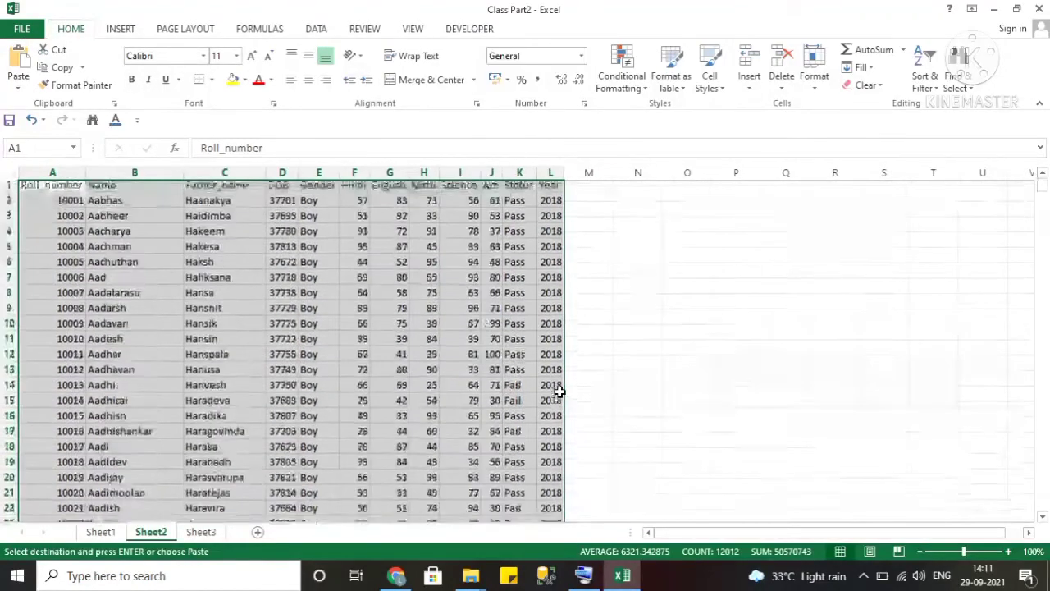
Apply All Borders to the selected data on Sheet2 and return to cell A1.
key("alt")
key("h")
key("b")
key("a")
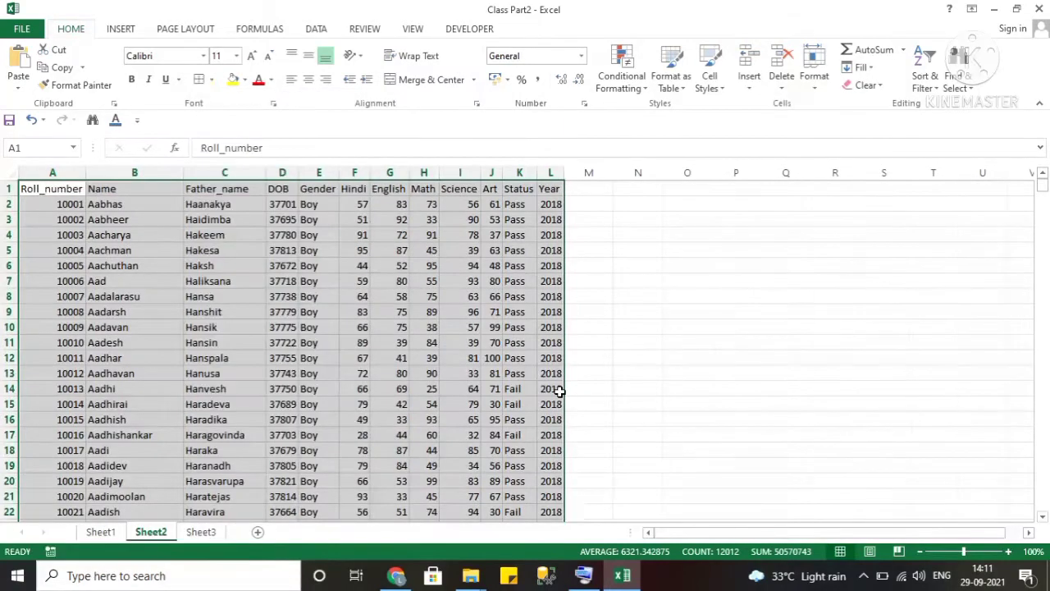
left_click(212, 80)
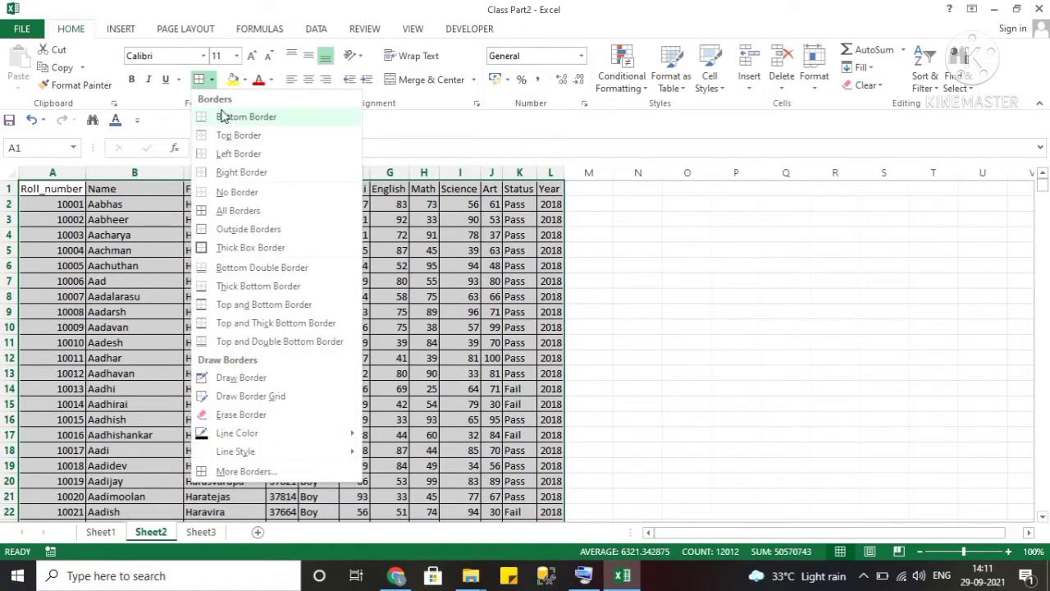
left_click(542, 190)
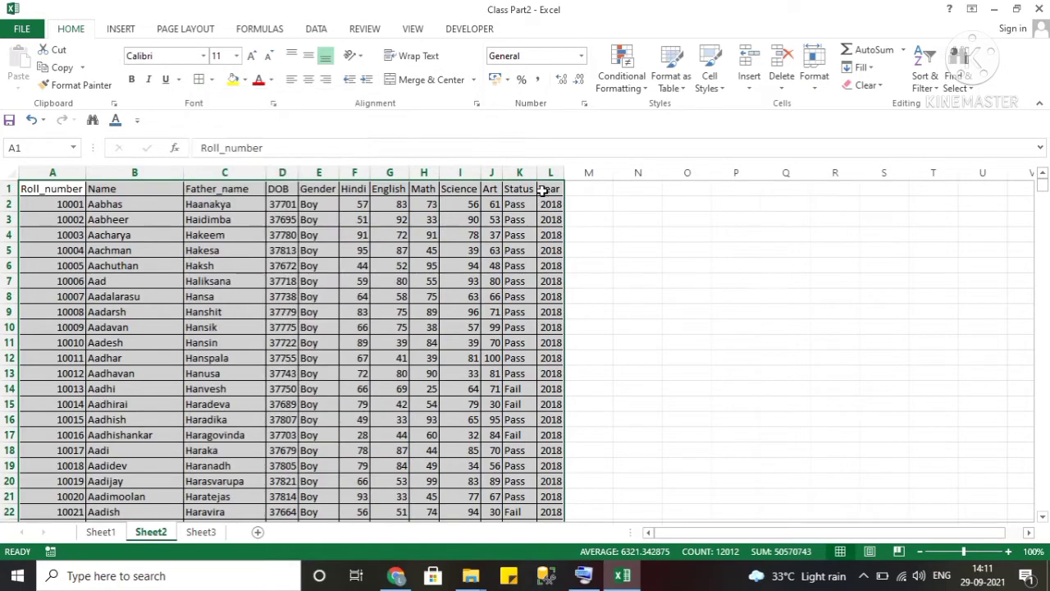
key("Left")
key("Right")
key("Left")
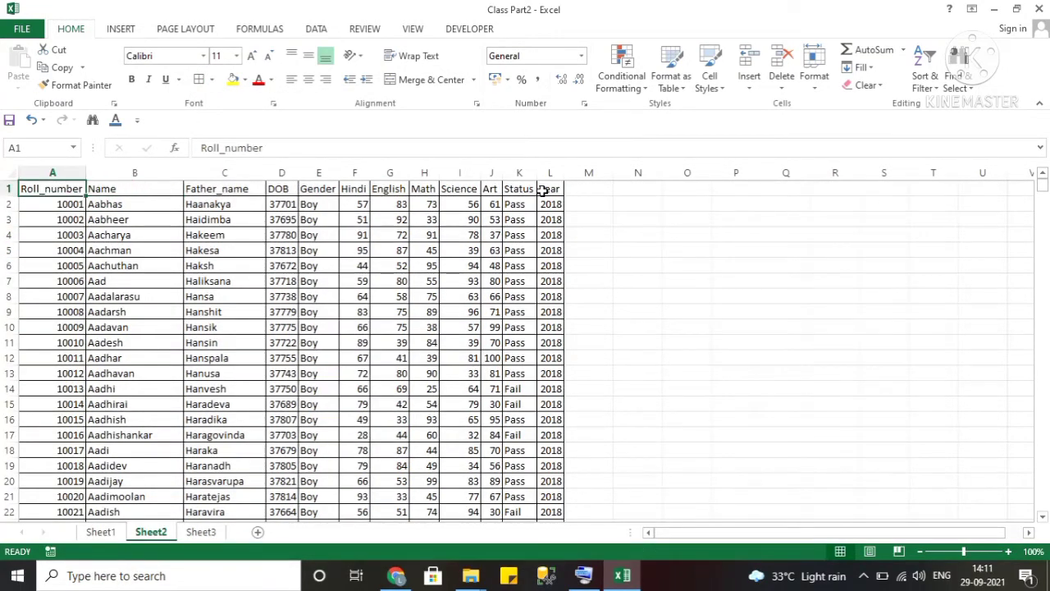
Center all the Sheet2 data horizontally, middle-align it vertically, and return to cell A1.
key("ctrl+shift+Right")
key("ctrl+shift+Down")
key("alt")
key("h")
key("a")
key("c")
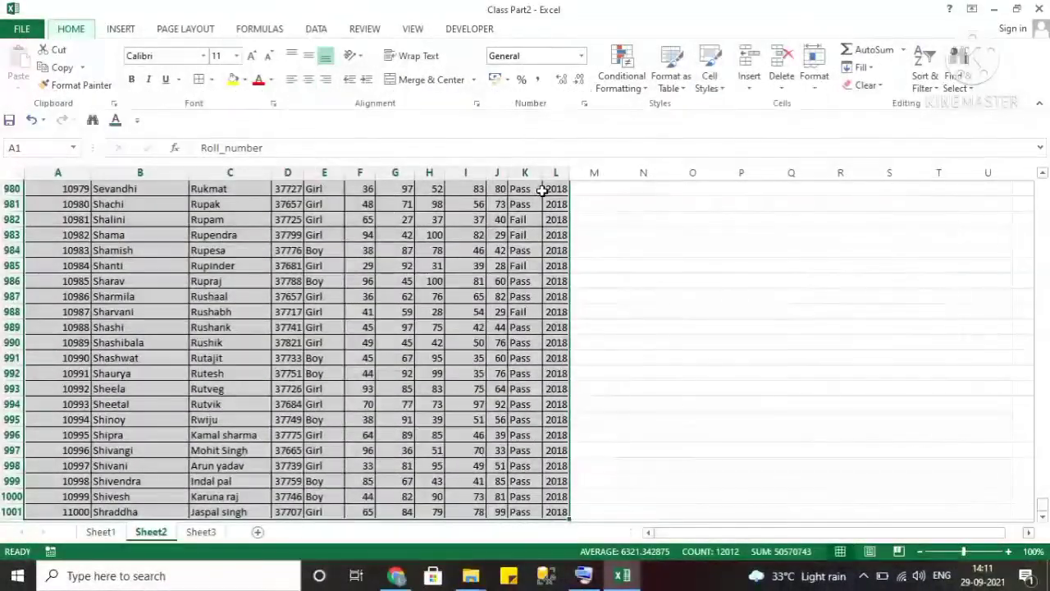
key("ctrl+BackSpace")
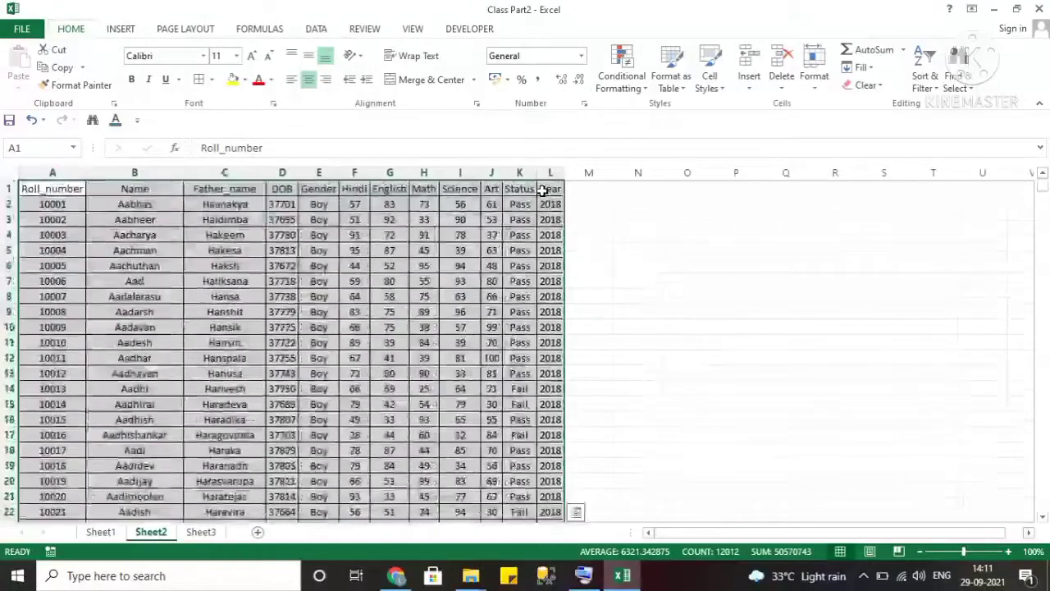
left_click(310, 57)
left_click(312, 81)
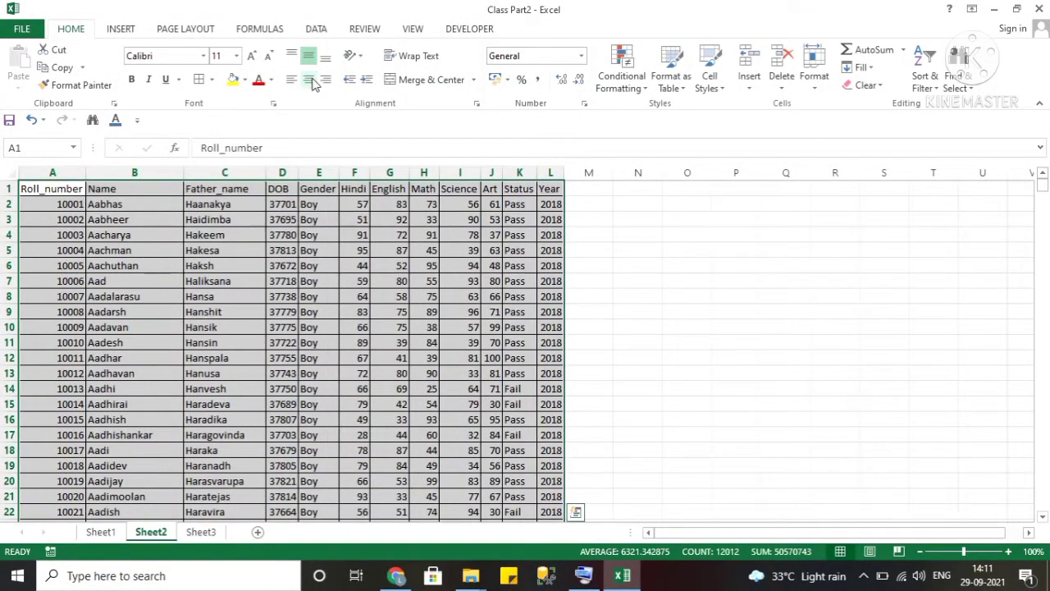
left_click(310, 81)
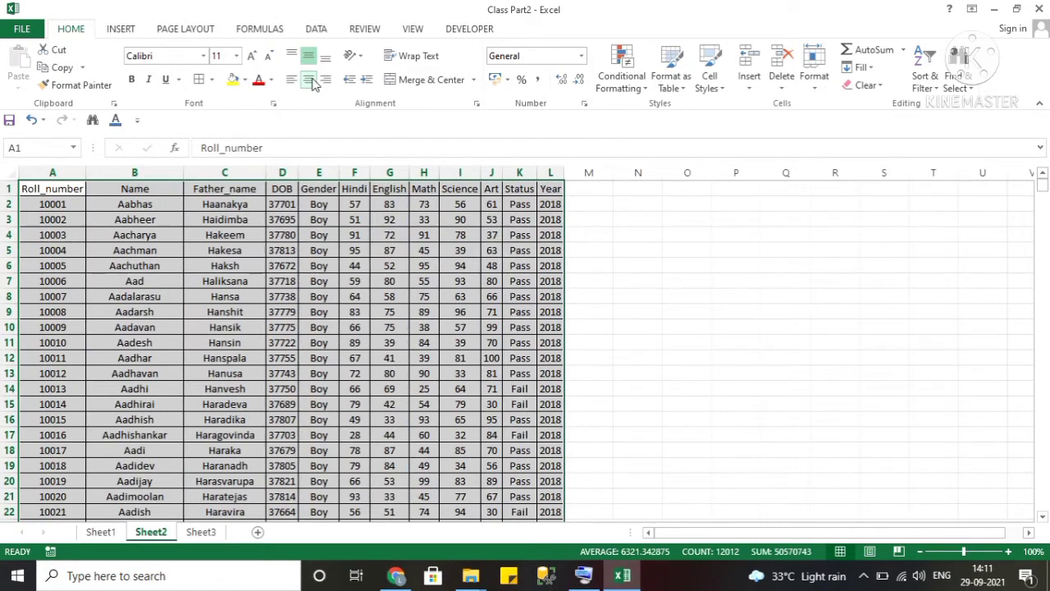
key("ctrl+Home")
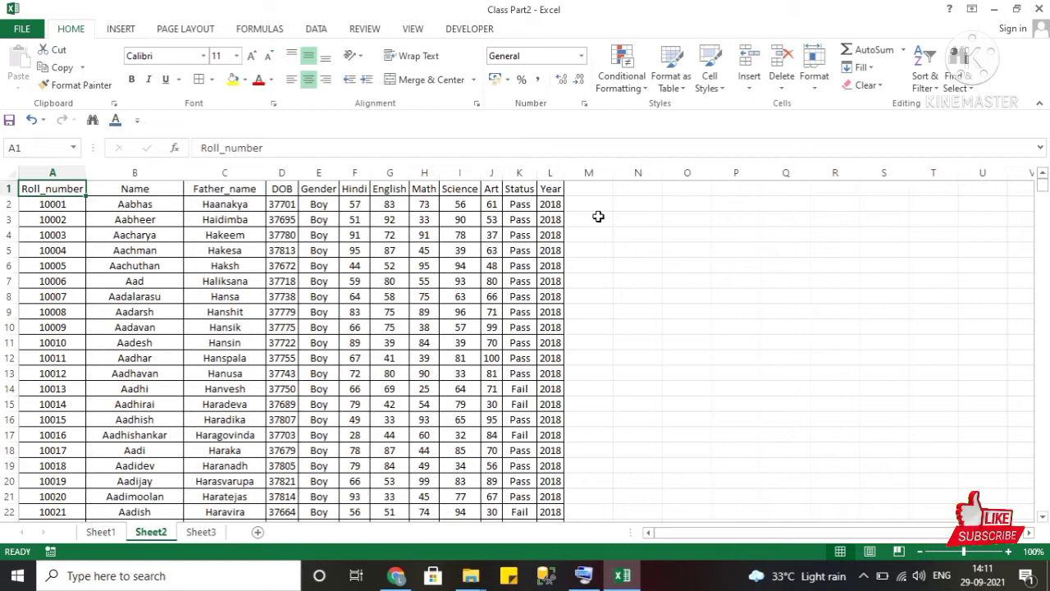
Examine the manually formatted marks table on Sheet1, going across its header row from Roll_number to Year.
left_click(686, 91)
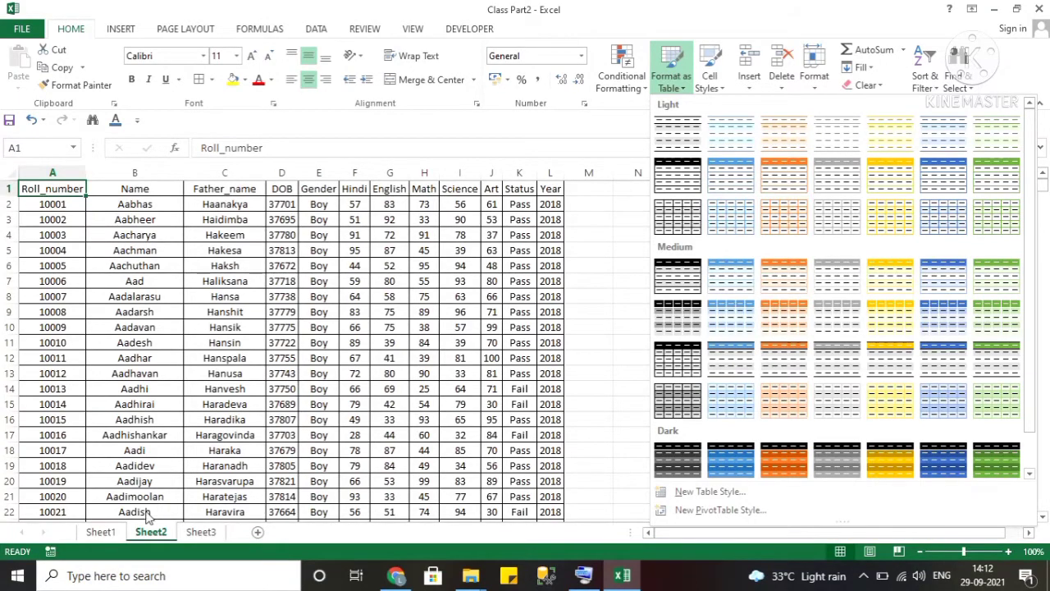
left_click(100, 532)
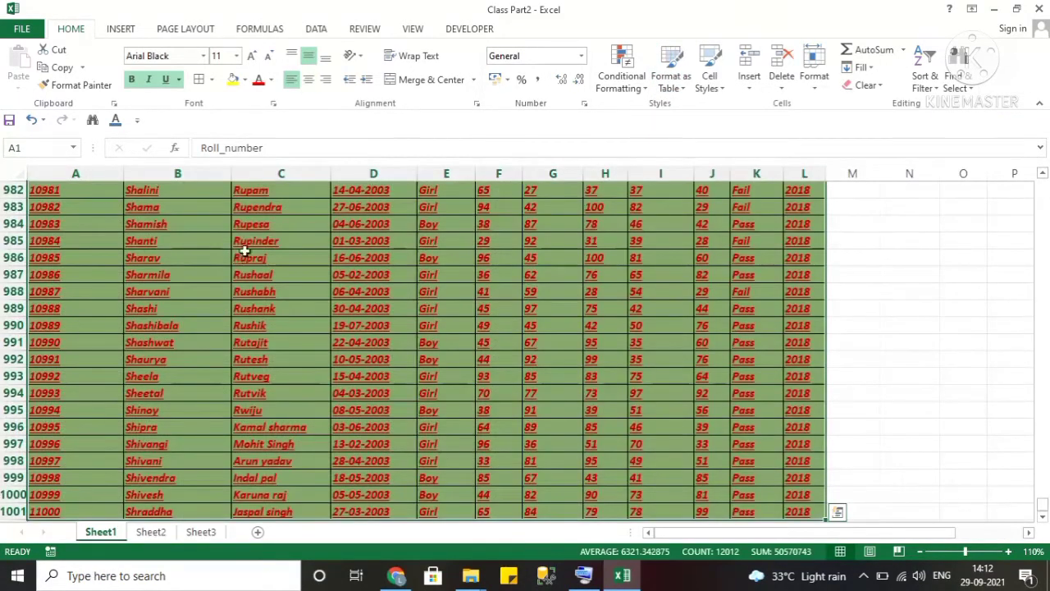
left_click(247, 246)
key("ctrl+Up")
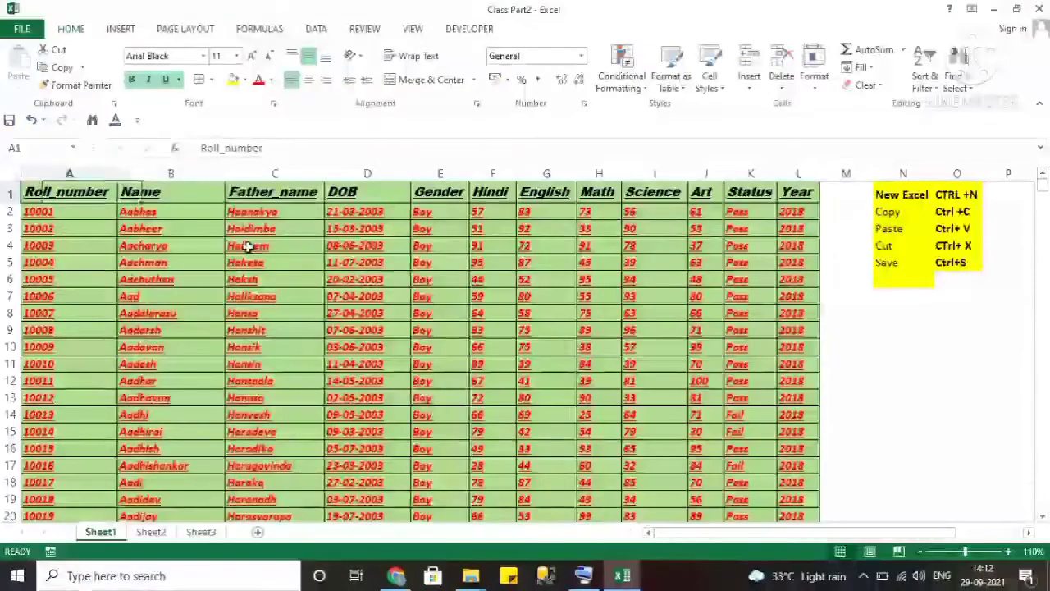
key("Right")
key("Right")
key("Right")
key("Right")
key("Right")
key("Right")
key("Right")
key("Right")
key("Right")
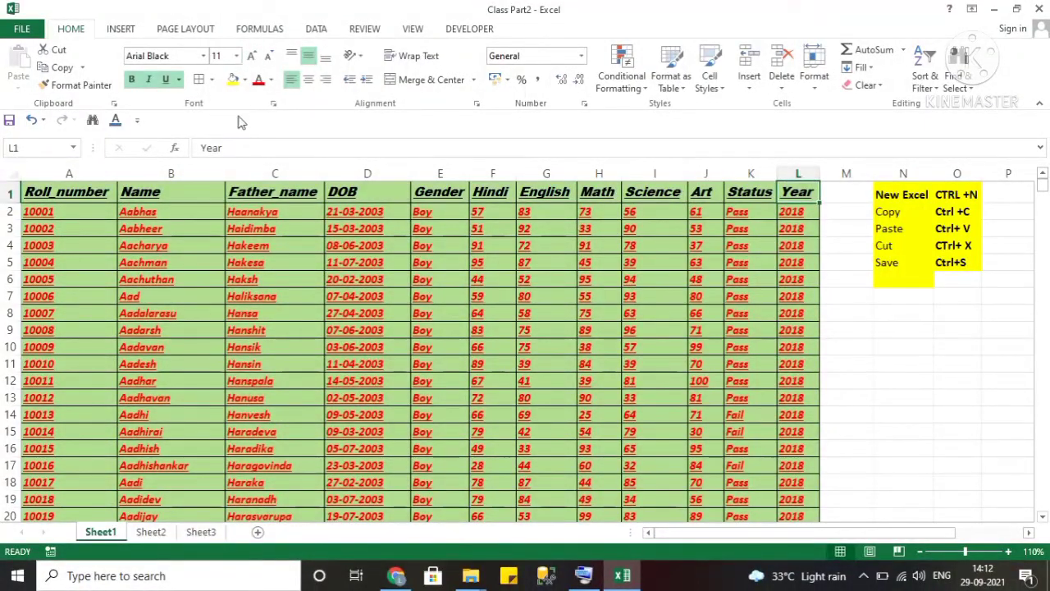
Format the Sheet2 data A1:L1001 as a table with headers, using the Light style with a solid orange header.
left_click(151, 532)
left_click(282, 306)
key("ctrl+Home")
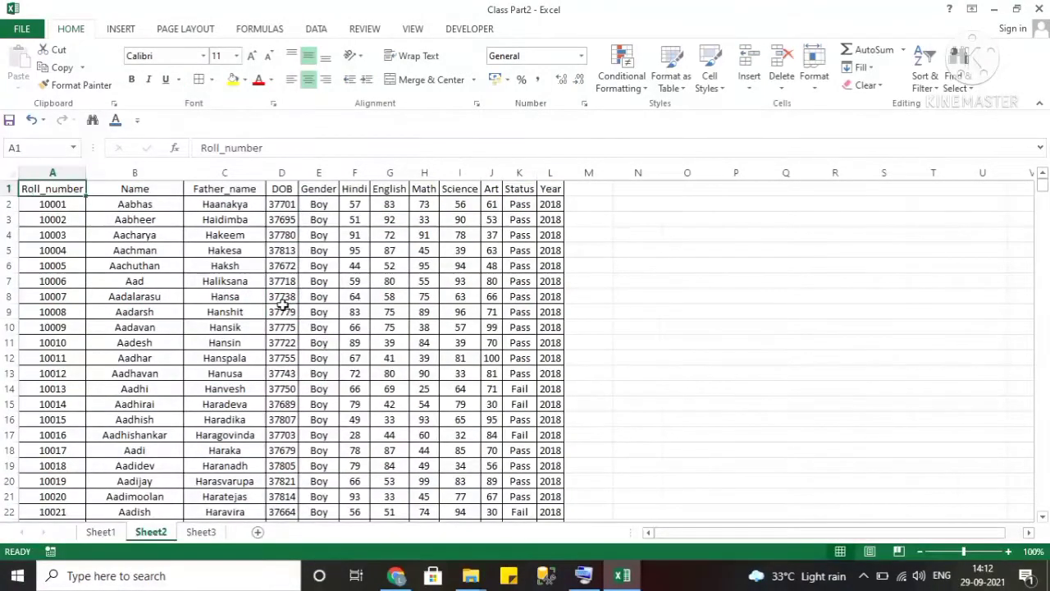
left_click(671, 77)
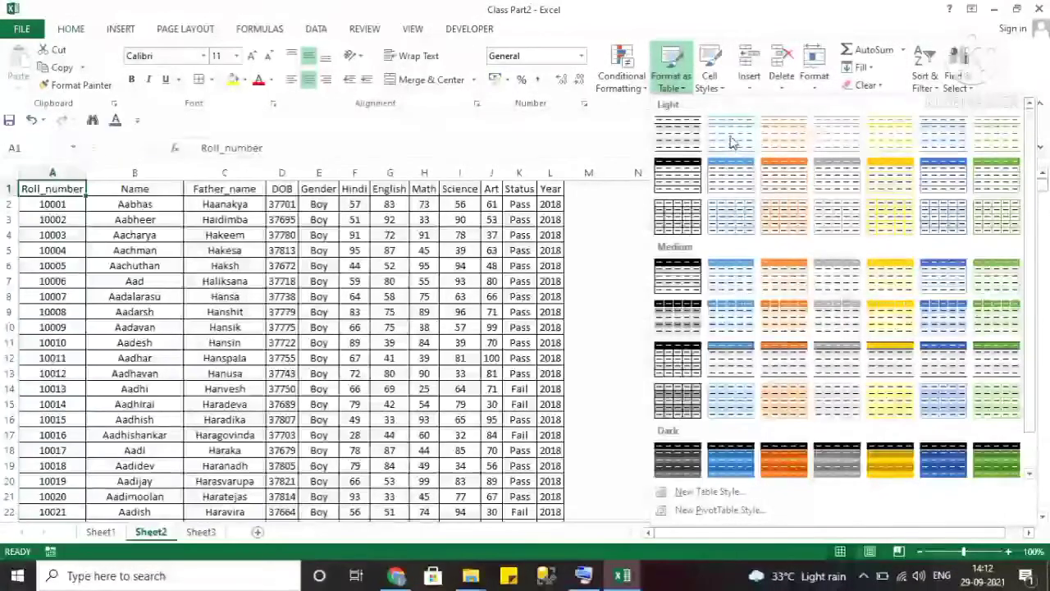
left_click(782, 173)
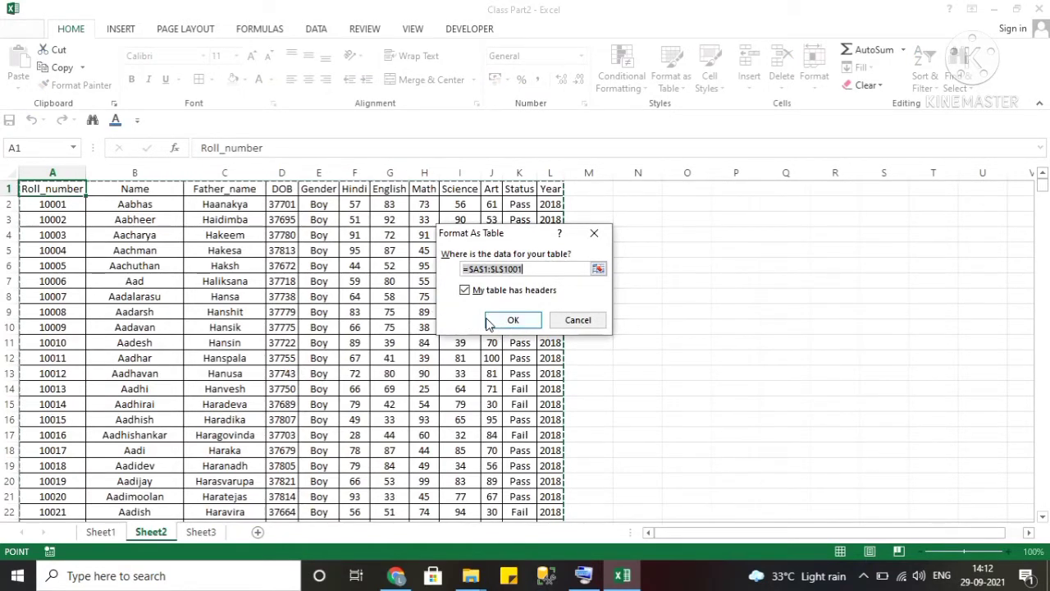
left_click(509, 322)
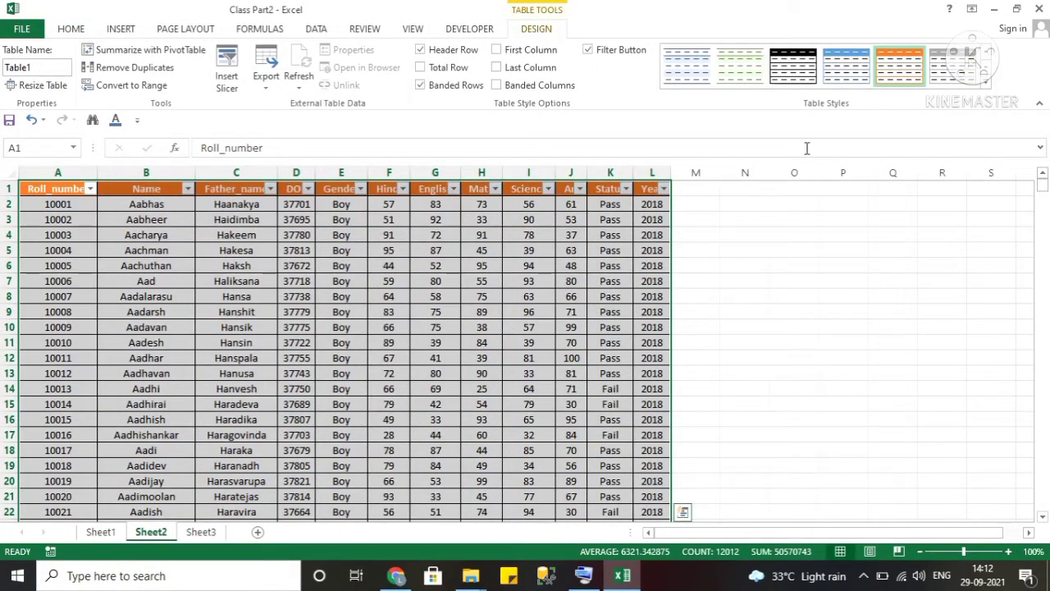
Try an orange Medium style on the Sheet2 table and replace it with the orange Dark style with a black header.
left_click(985, 83)
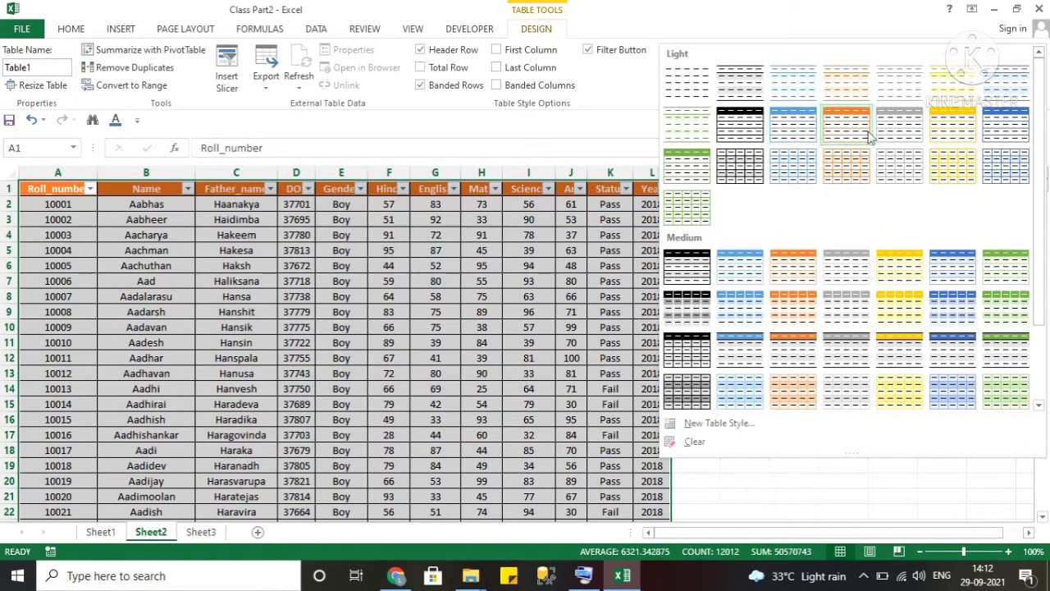
left_click(795, 282)
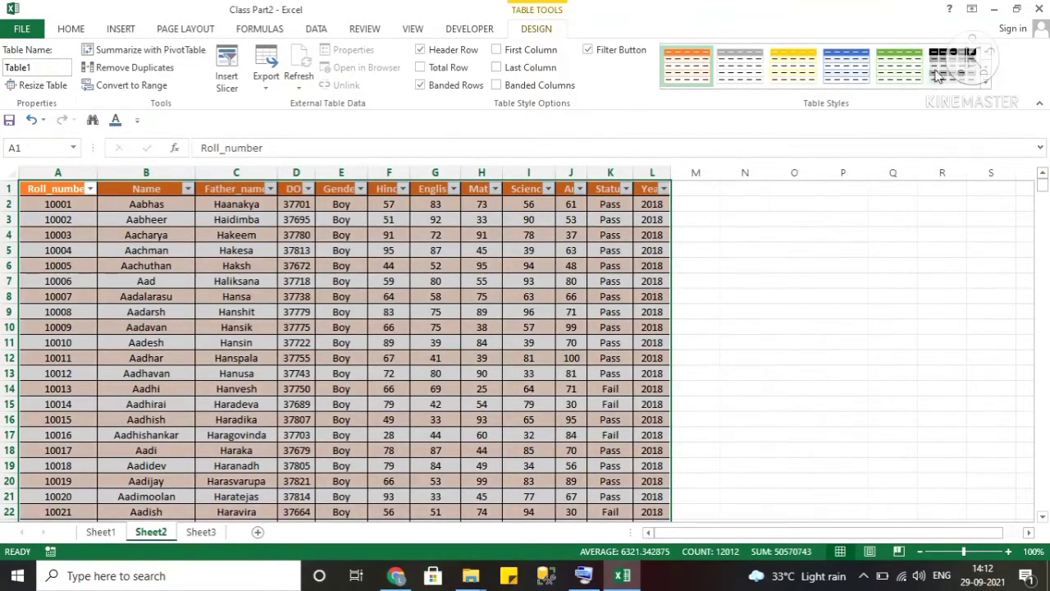
left_click(984, 84)
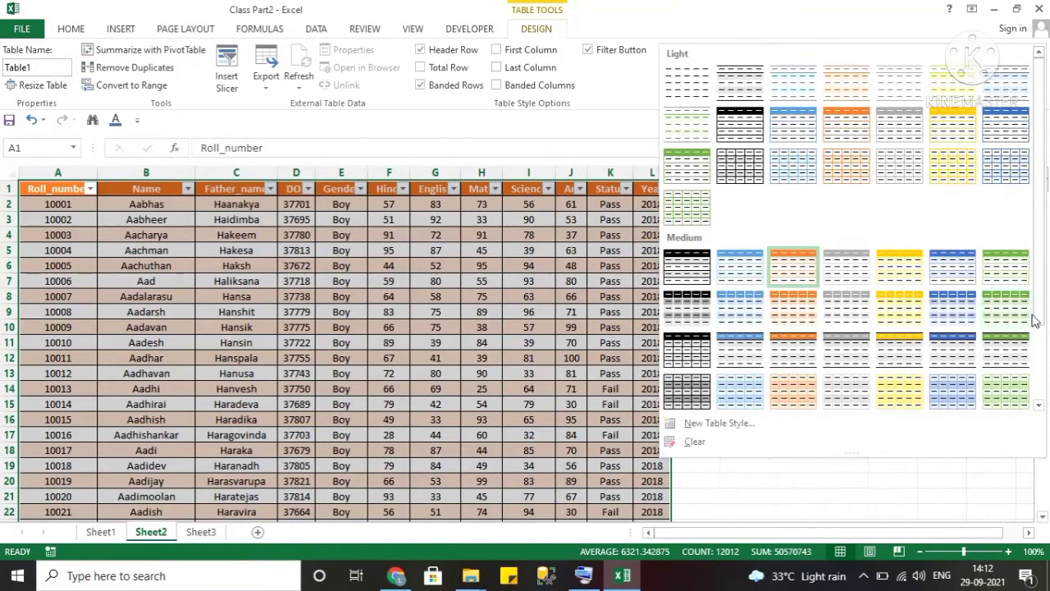
scroll(1043, 308, "down", 3)
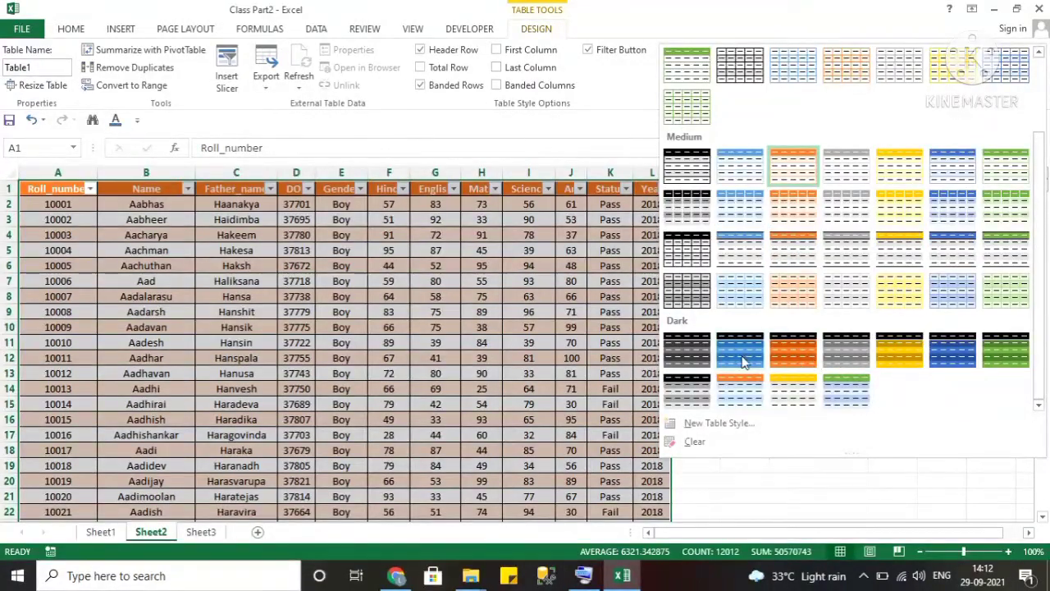
left_click(793, 364)
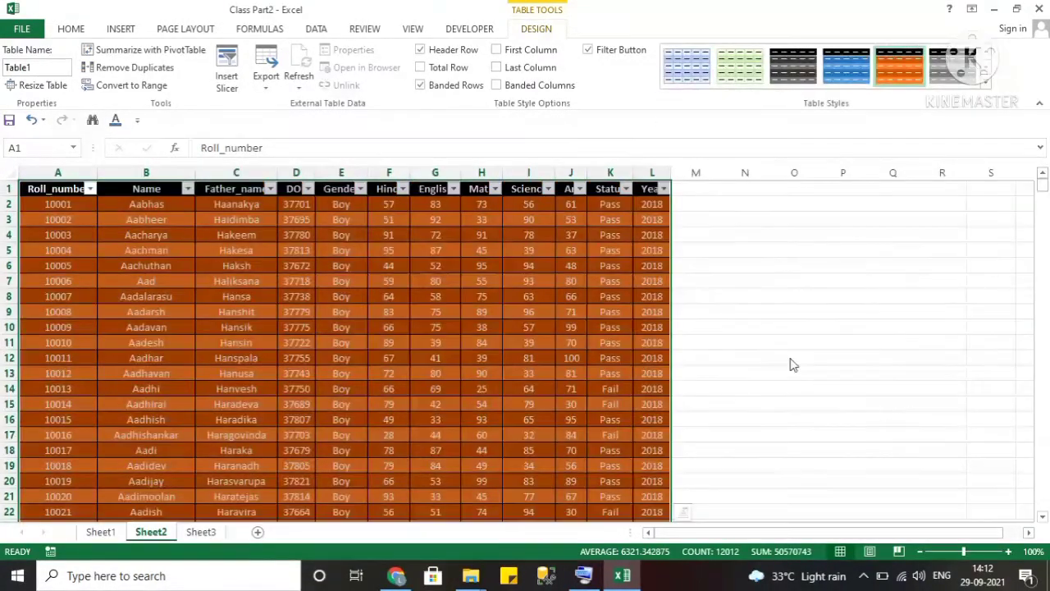
Return to cell A1 and turn off the filter buttons in the table's header row.
left_click(791, 358)
key("Up")
key("Up")
key("Up")
key("Up")
key("Up")
key("Up")
key("Up")
key("Up")
key("Up")
key("Up")
key("Up")
key("Left")
key("Left")
key("Left")
key("Left")
key("Left")
key("Left")
key("Left")
key("Left")
key("Left")
key("Left")
key("Left")
key("Left")
key("Left")
key("Left")
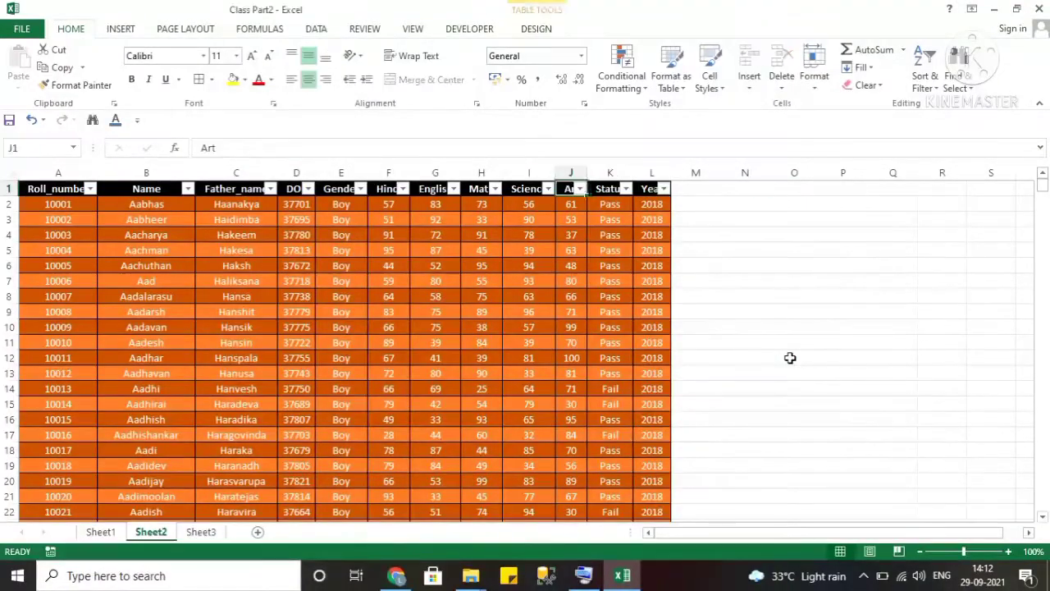
key("alt")
key("a")
key("t")
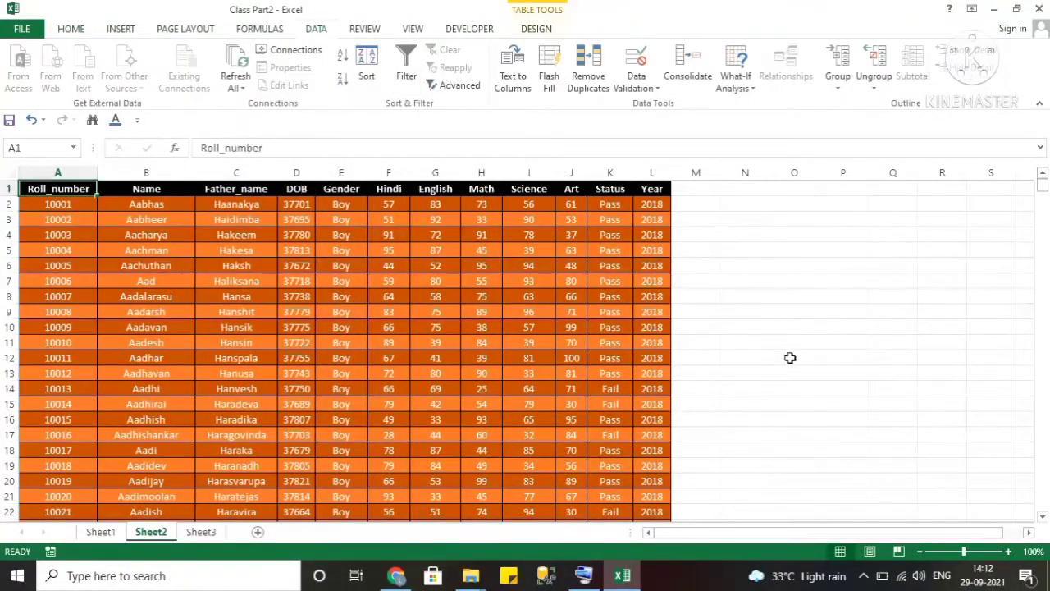
Check the styled table down to the end of its Year column and return to cell A1 with the Home commands showing.
key("Right")
key("Right")
key("ctrl+Right")
key("ctrl+Down")
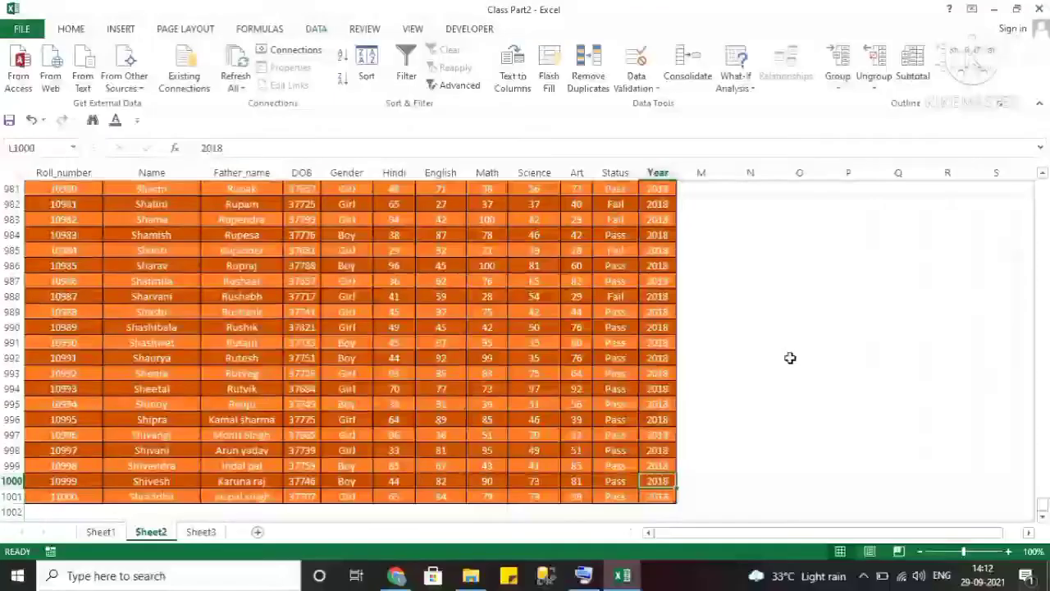
key("ctrl+Up")
key("ctrl+Left")
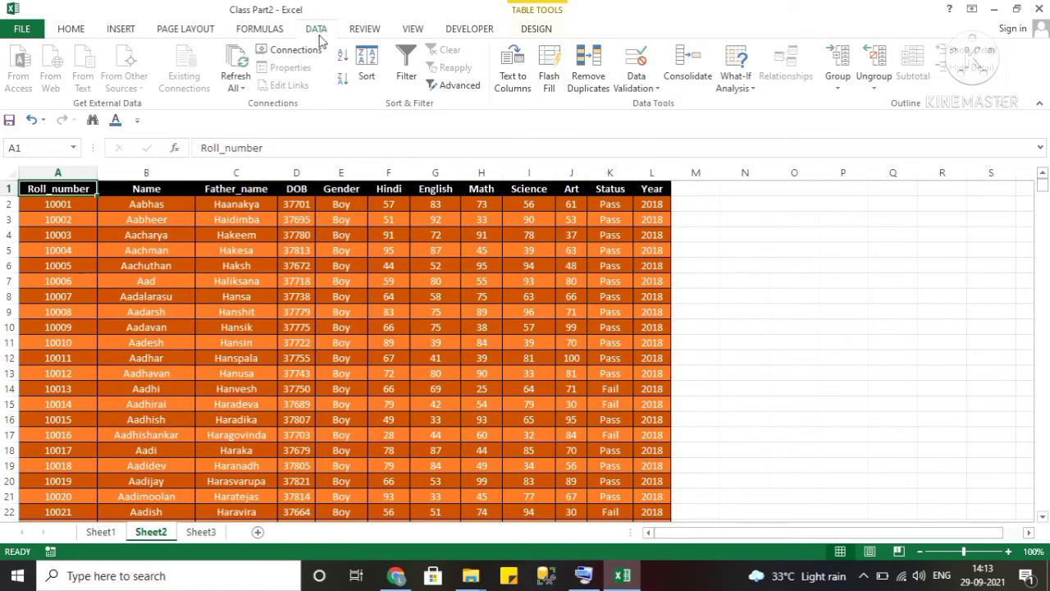
left_click(71, 31)
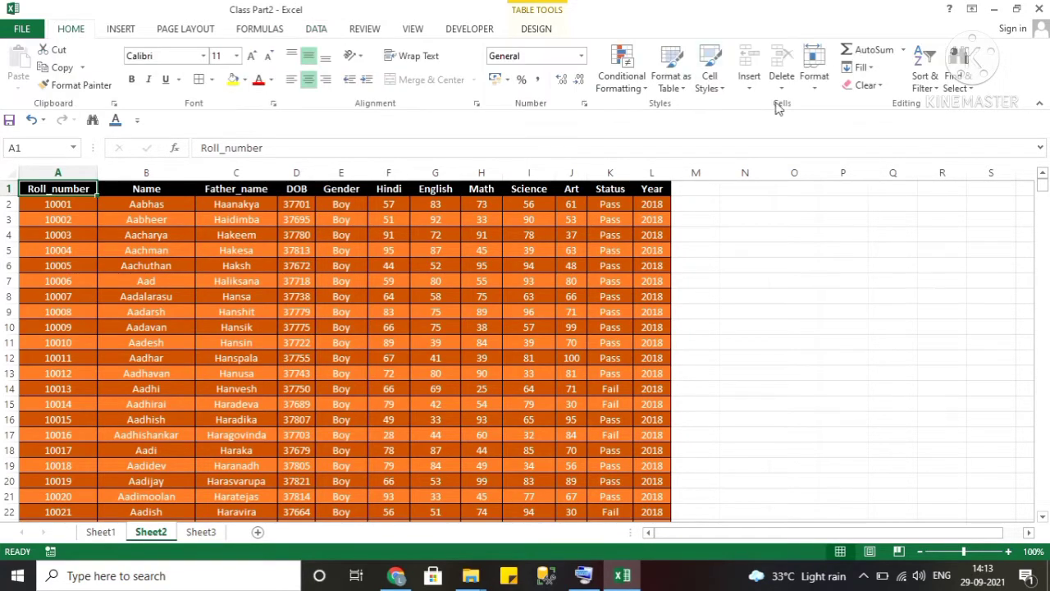
Look over the table style gallery, and select the Year header, column N, row 2 and cell N2 in turn.
left_click(685, 91)
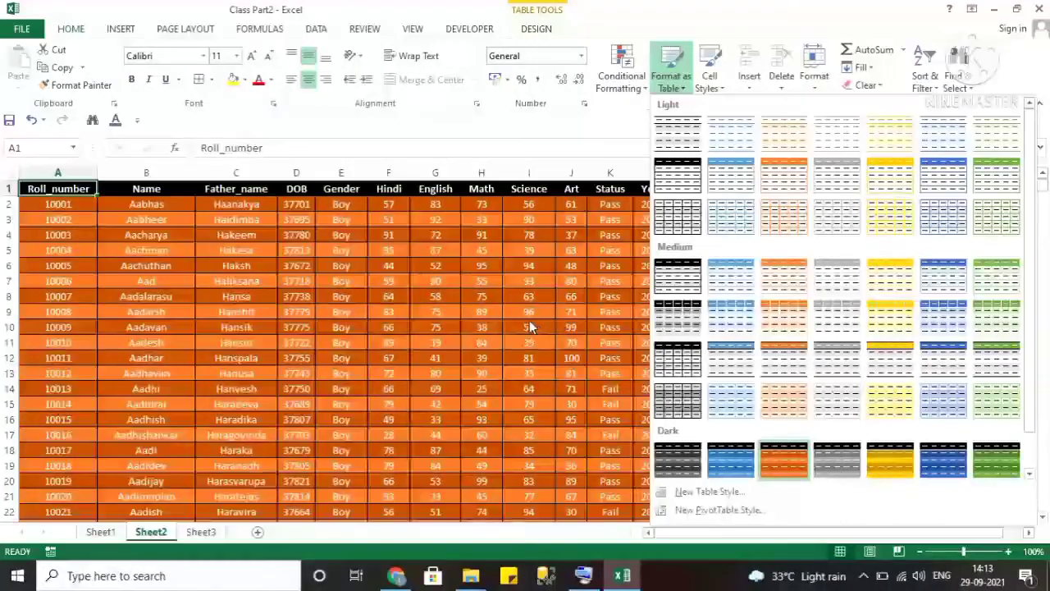
left_click(530, 325)
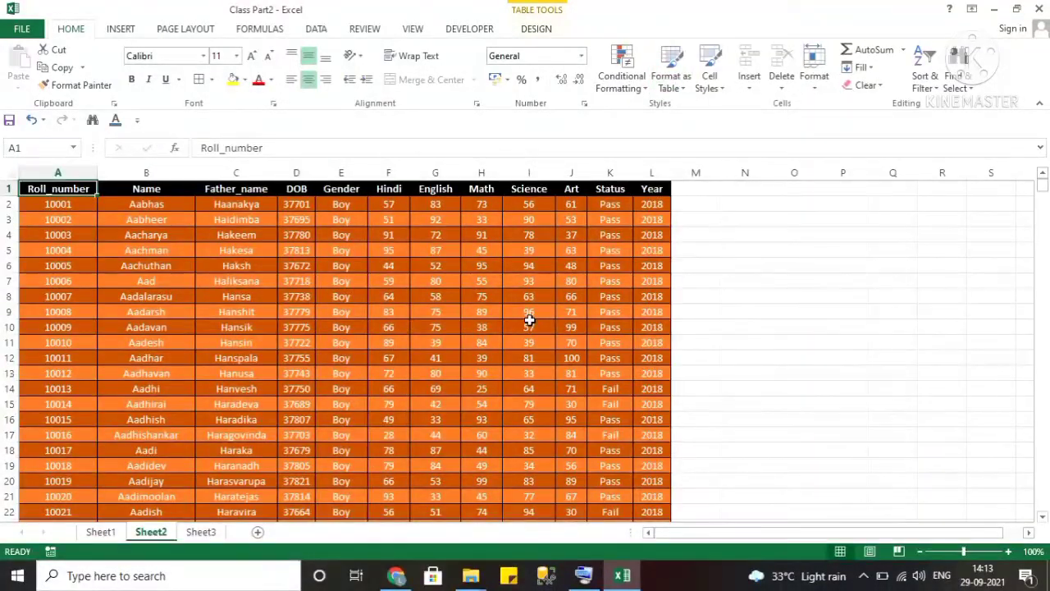
left_click(648, 190)
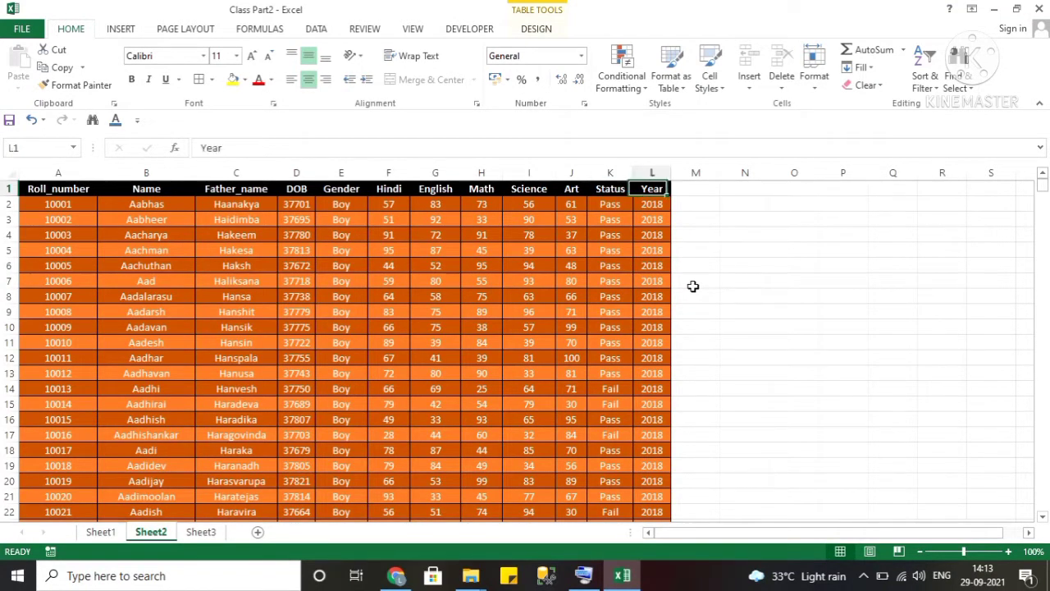
key("Right")
key("Right")
key("Down")
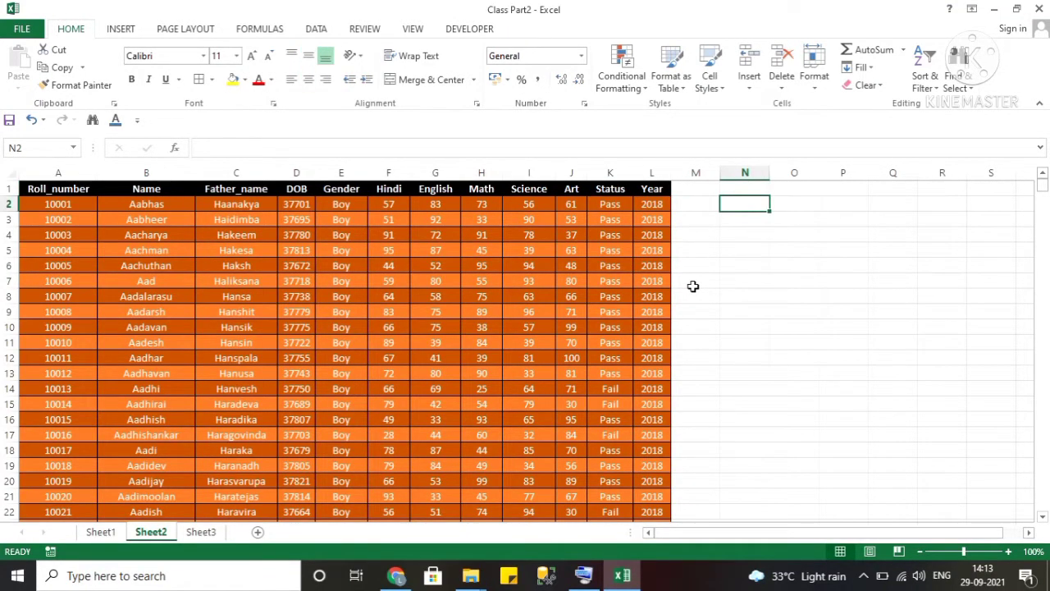
left_click(746, 172)
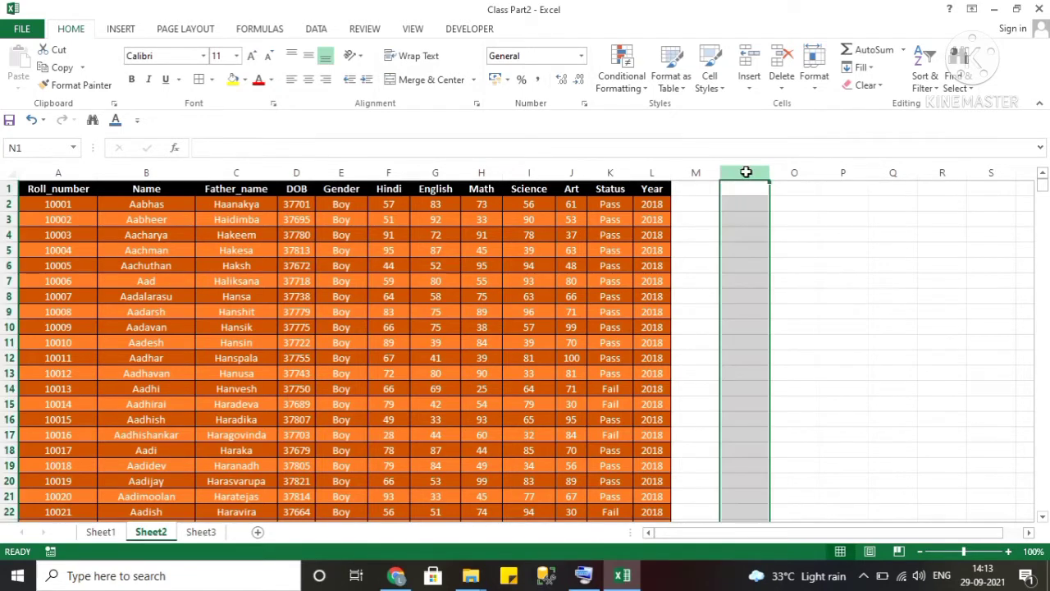
left_click(8, 205)
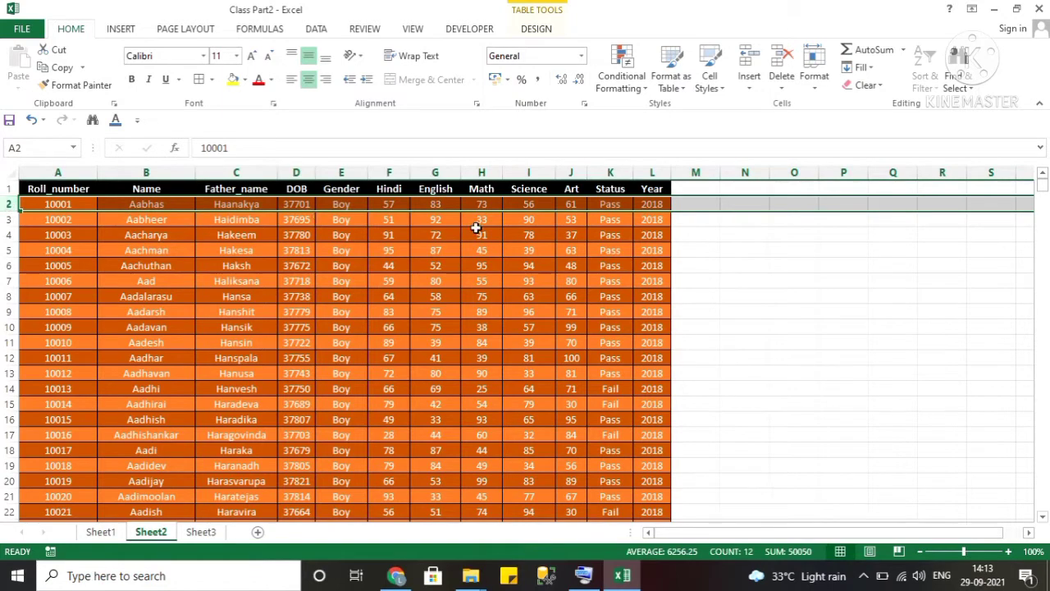
left_click(750, 206)
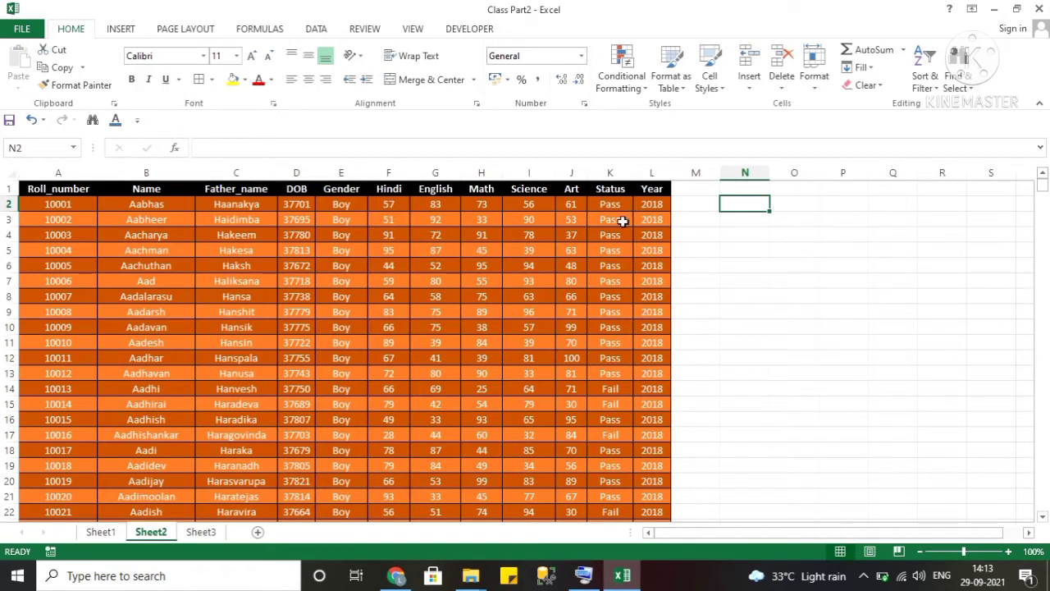
Apply the Warning Text cell style to the table's header cells A1:L1.
left_click(722, 90)
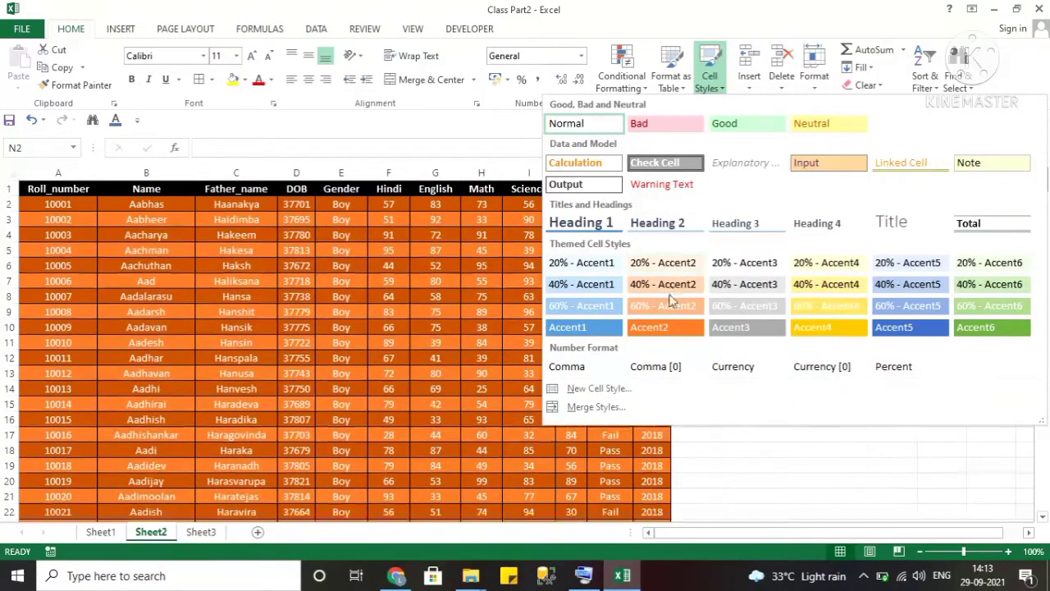
key("Escape")
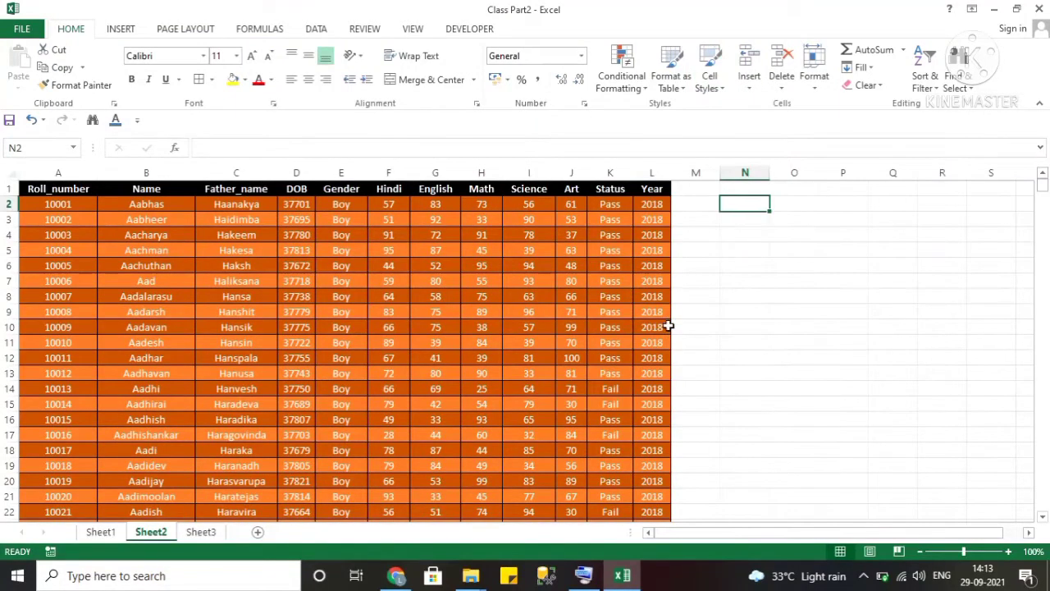
key("Up")
key("Left")
key("Left")
key("Left")
key("Right")
key("ctrl+shift+Left")
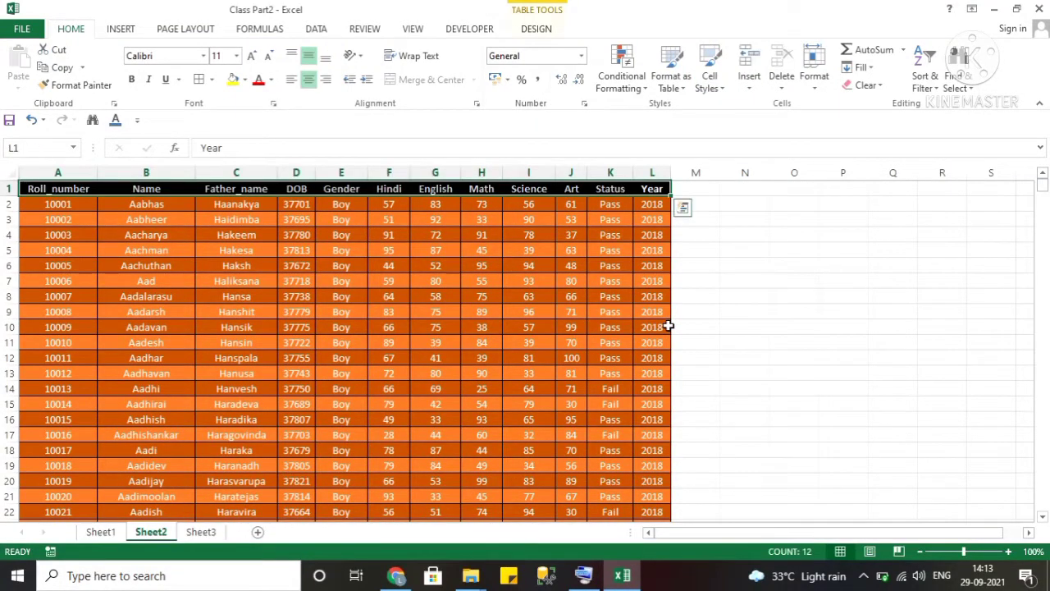
left_click(722, 89)
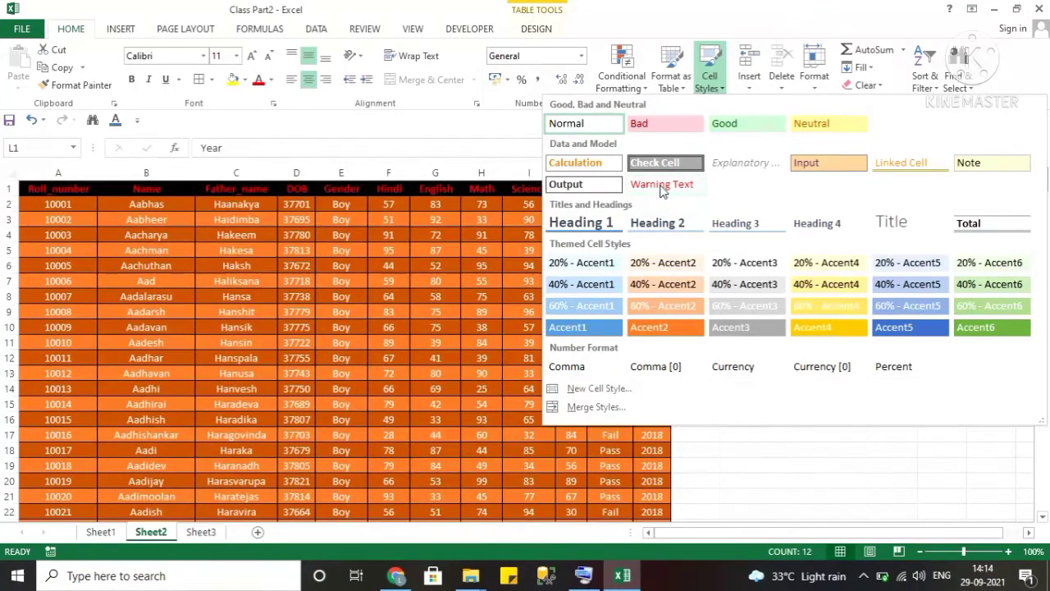
left_click(662, 187)
key("ctrl+a")
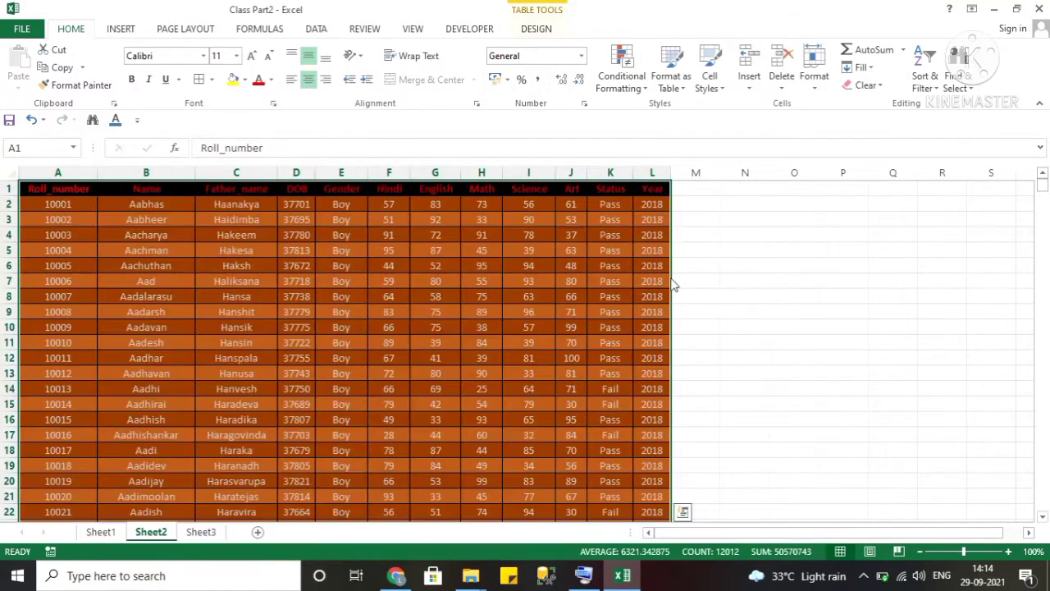
left_click(701, 279)
key("ctrl+Up")
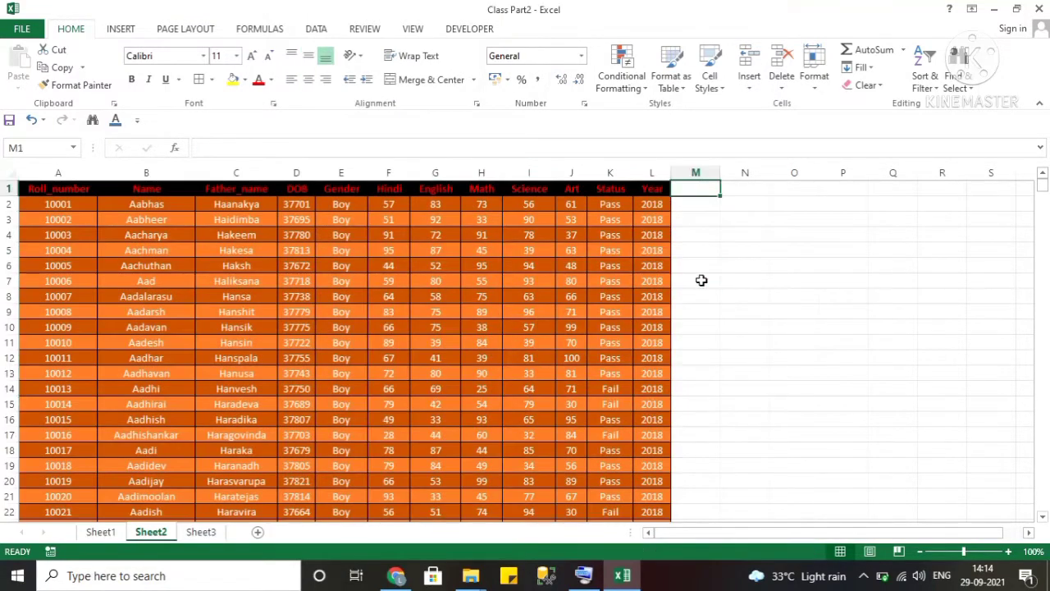
key("Left")
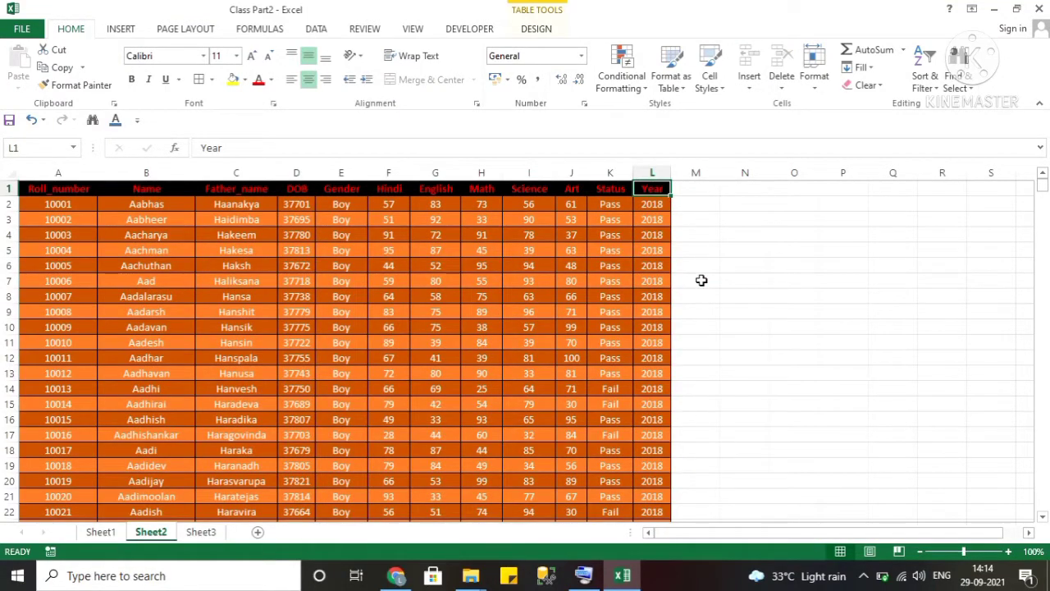
key("Right")
key("Right")
key("Left")
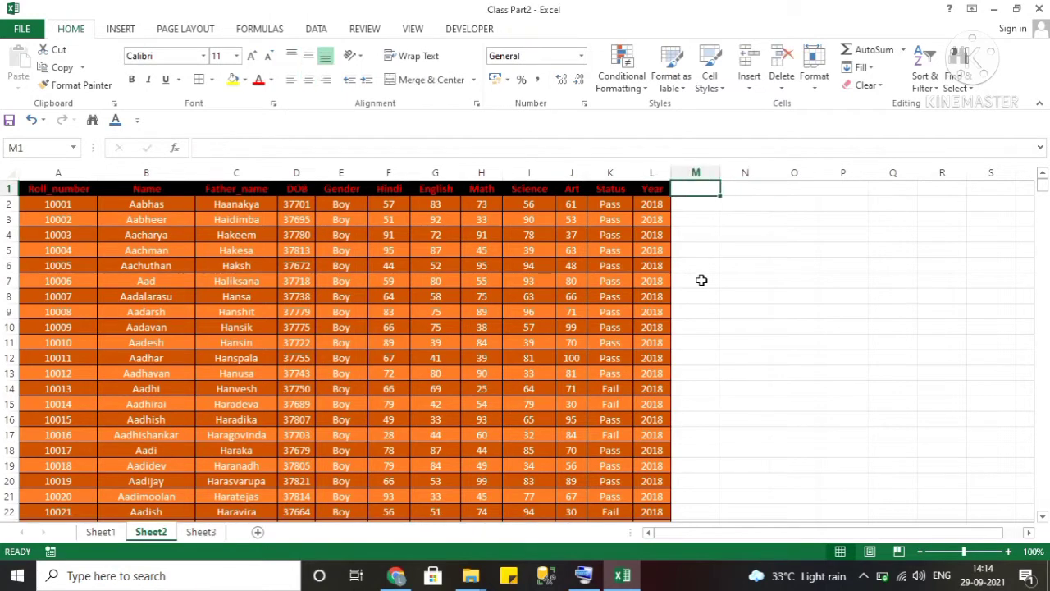
key("Right")
key("Right")
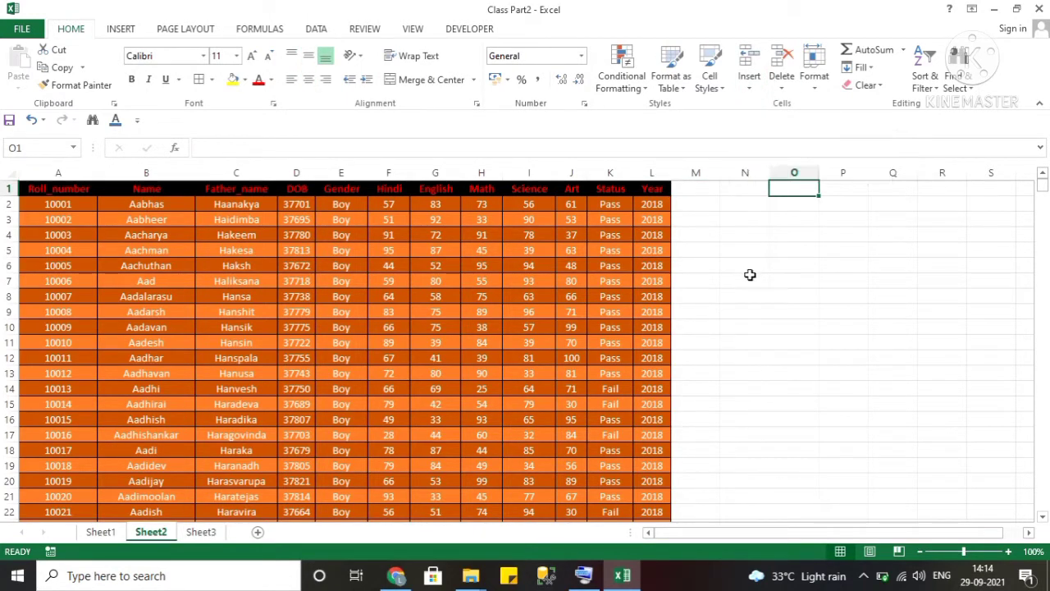
Copy the Year header and the four cells below it, L1:L5.
key("Left")
key("Left")
key("Left")
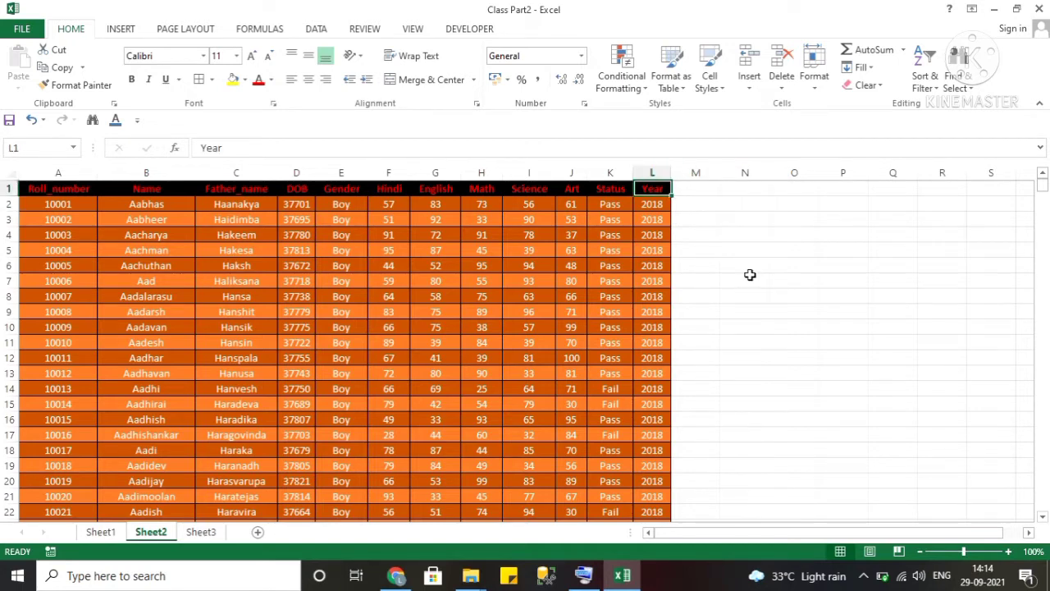
key("shift+Down")
key("shift+Down")
key("shift+Down")
key("shift+Down")
key("ctrl+c")
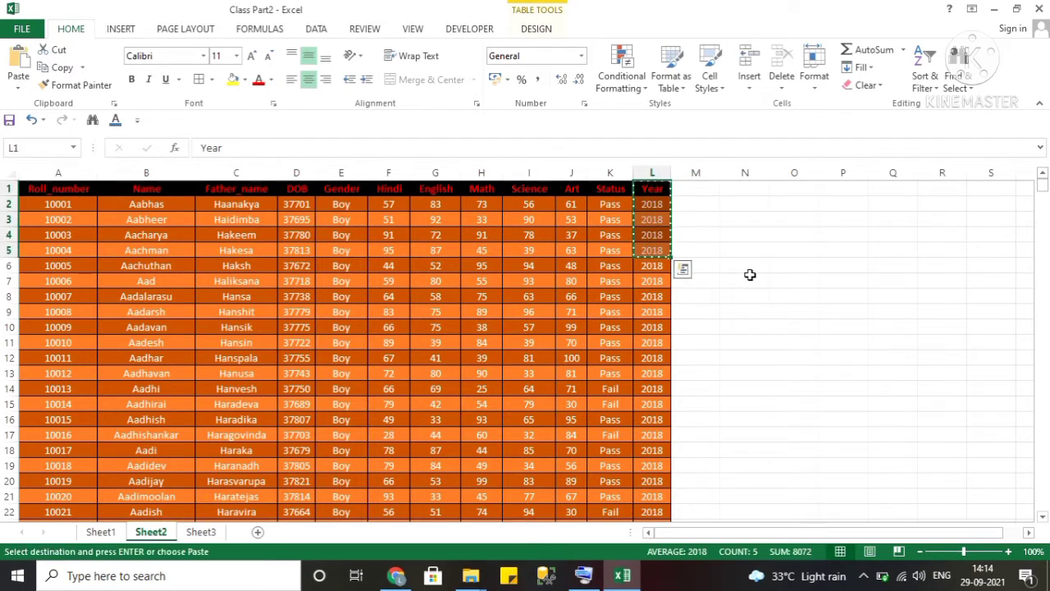
Paste the copied Year cells into O1:O5 and make O3 the active cell.
key("Right")
key("Right")
key("Right")
key("shift+Down")
key("shift+Down")
key("shift+Down")
key("shift+Down")
key("Return")
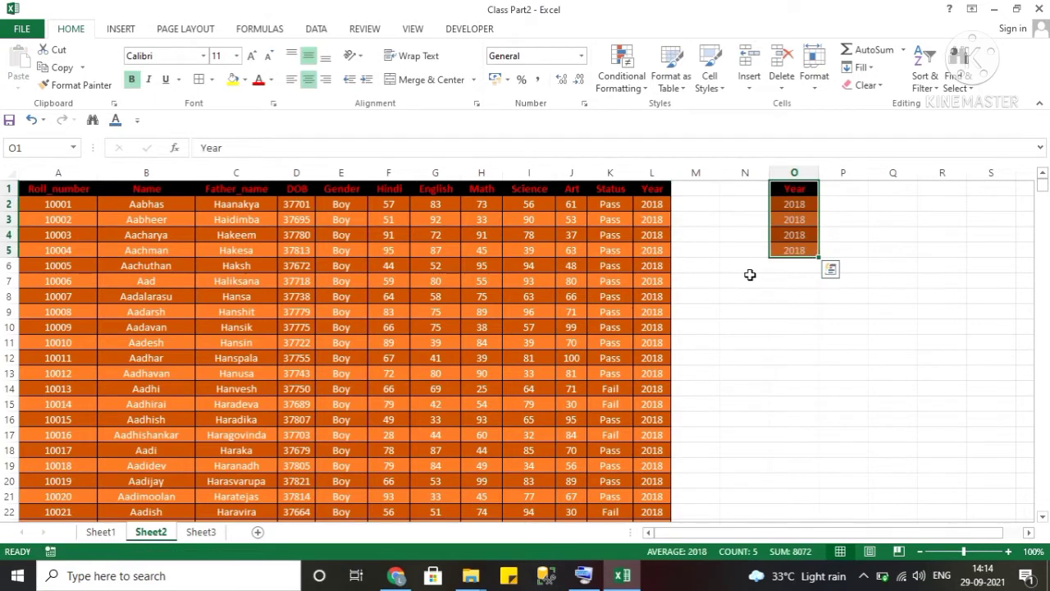
key("Down")
key("Down")
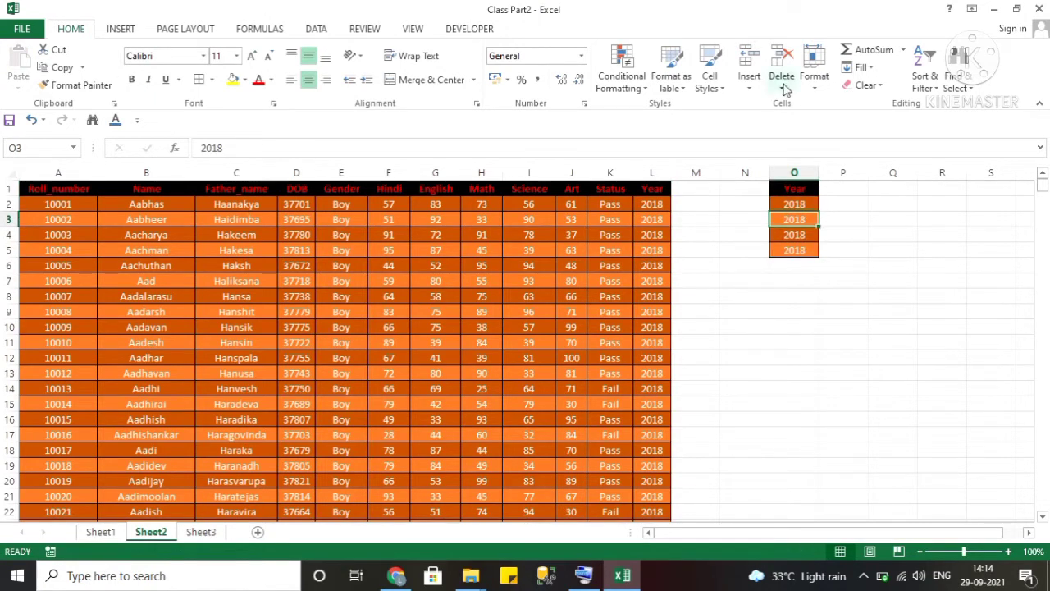
Insert a blank cell at O3 with the Shift cells down option.
left_click(752, 91)
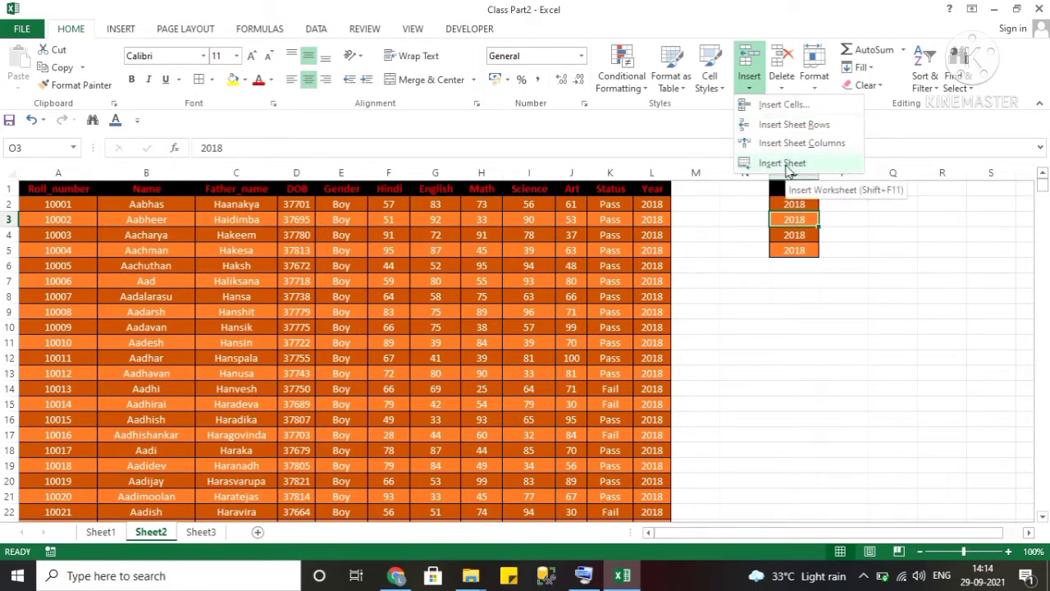
left_click(853, 258)
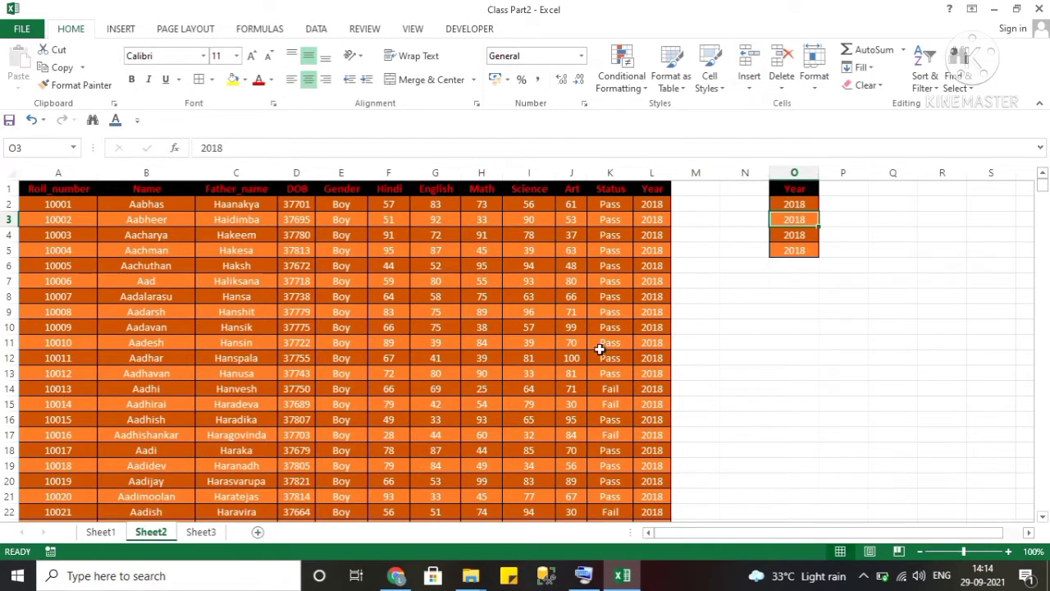
left_click(752, 87)
left_click(775, 105)
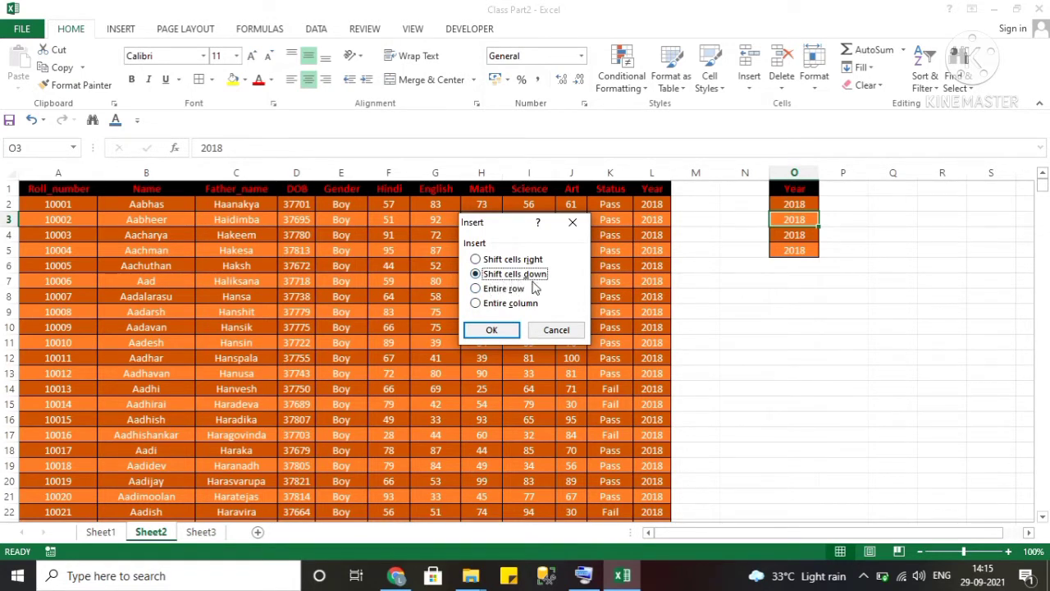
left_click(503, 330)
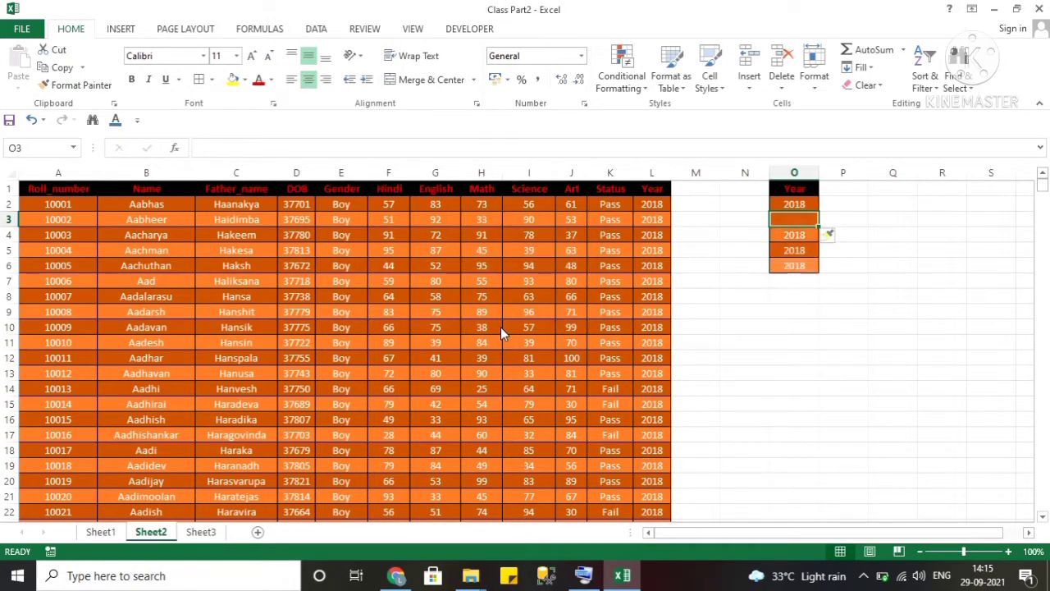
Check the shifted cells below O3 and undo the cell insertion.
key("Down")
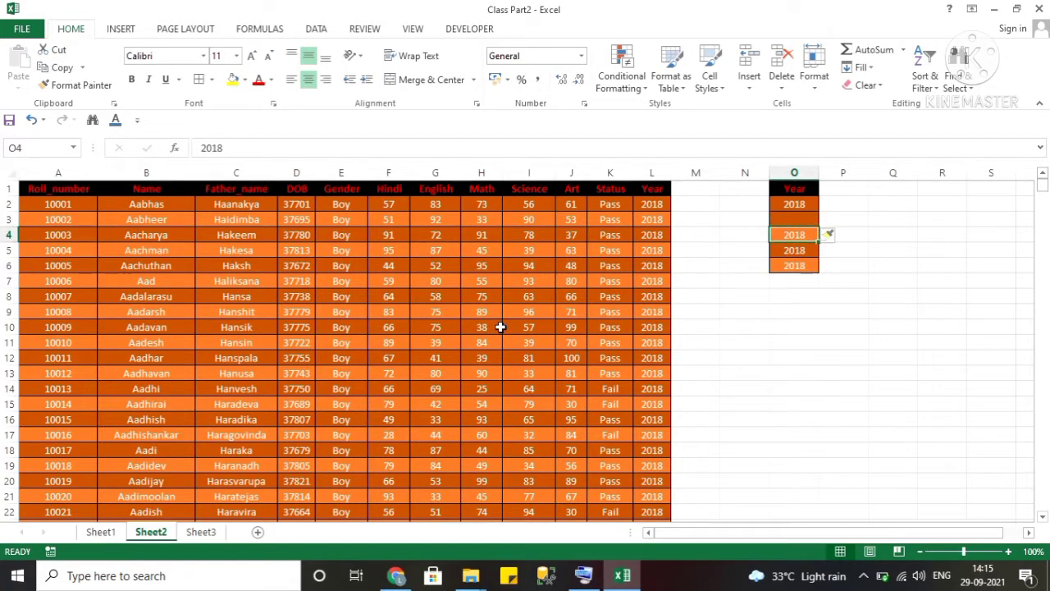
key("ctrl+shift+Down")
key("Up")
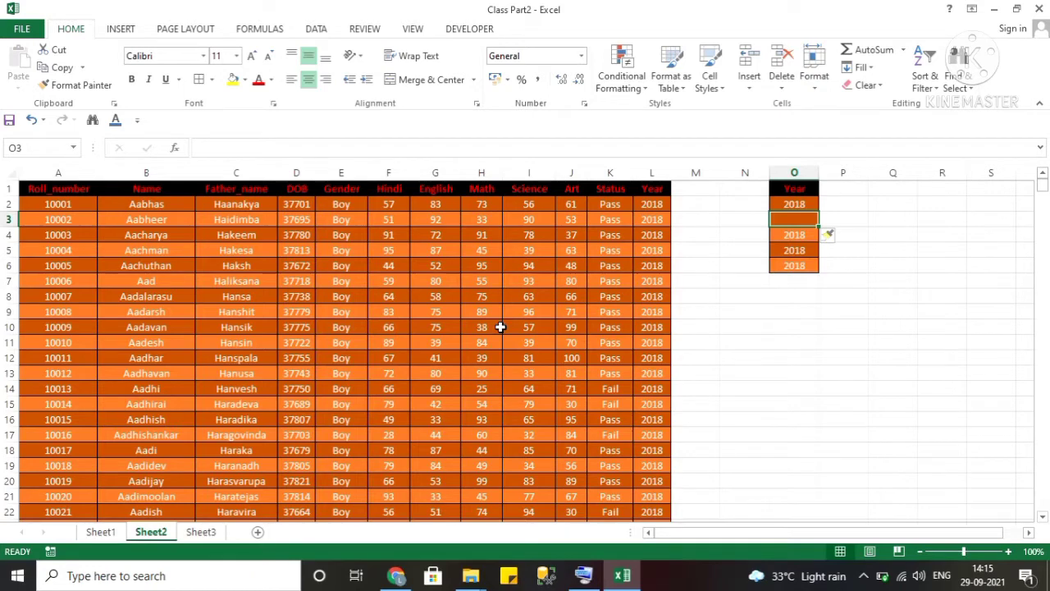
key("ctrl+z")
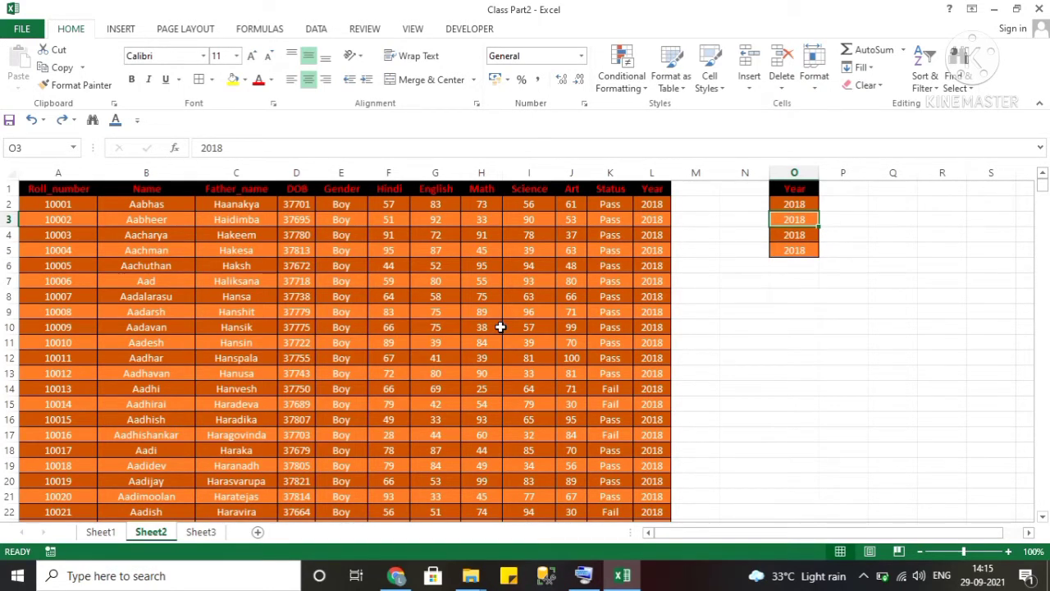
Insert a new sheet row at row 3 and go to its first cell, A3.
left_click(751, 92)
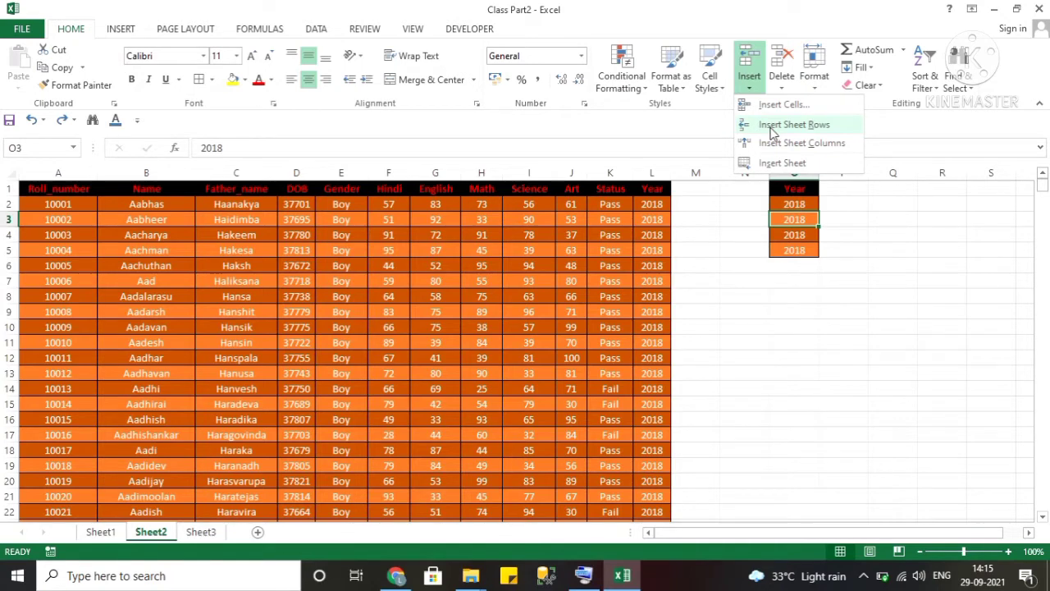
left_click(772, 124)
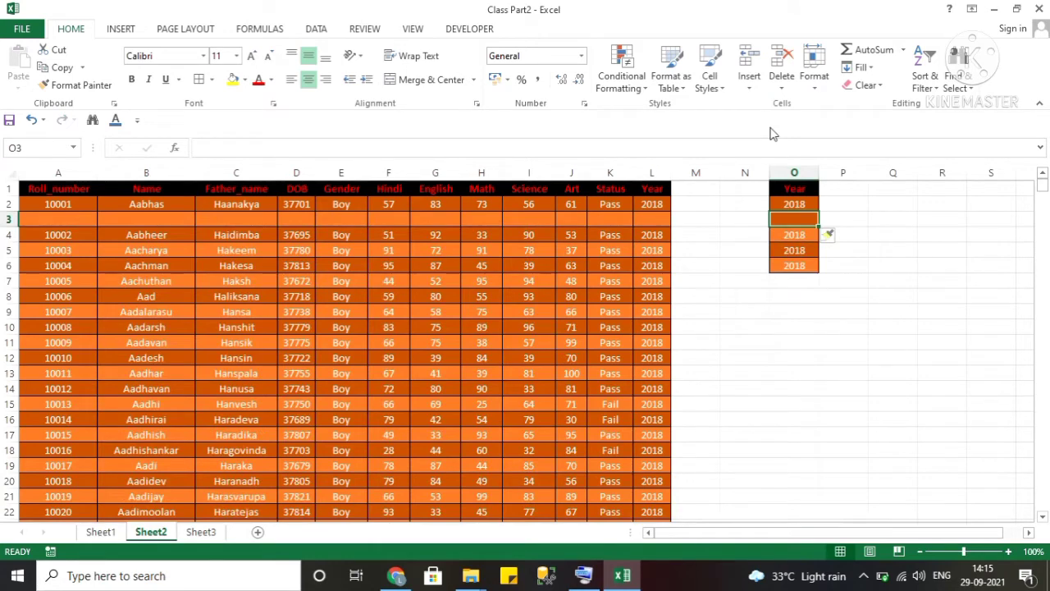
key("shift+space")
key("Left")
key("Left")
key("Left")
key("Left")
key("ctrl+Left")
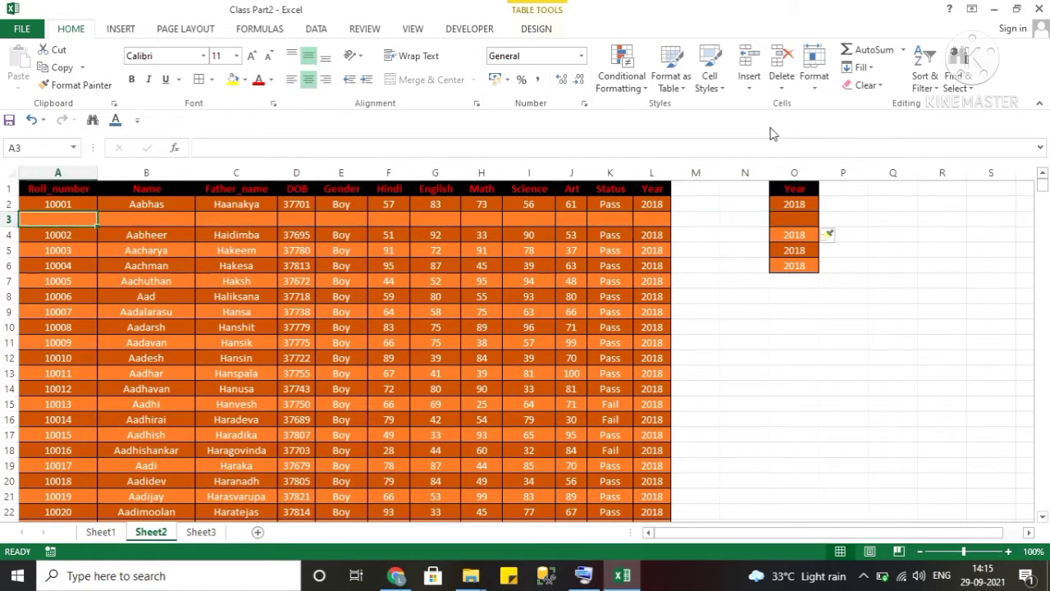
Return along row 3 to cell O3 and insert a new sheet column at column O.
key("Right")
key("Right")
key("Right")
key("Right")
key("Right")
key("Right")
key("Right")
key("Right")
key("Right")
key("Right")
key("Right")
key("Right")
key("Right")
key("Right")
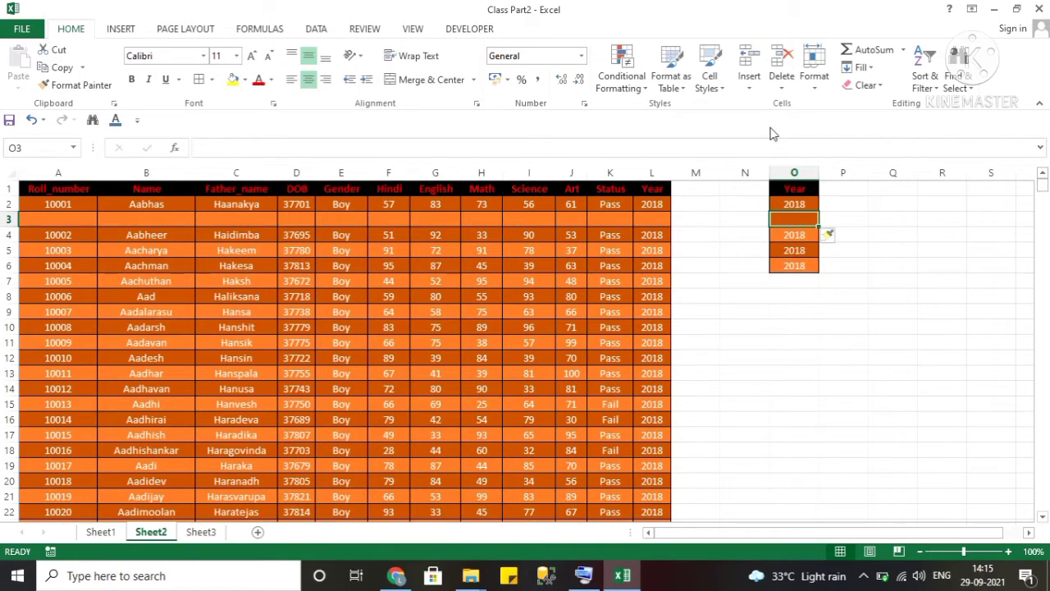
left_click(749, 79)
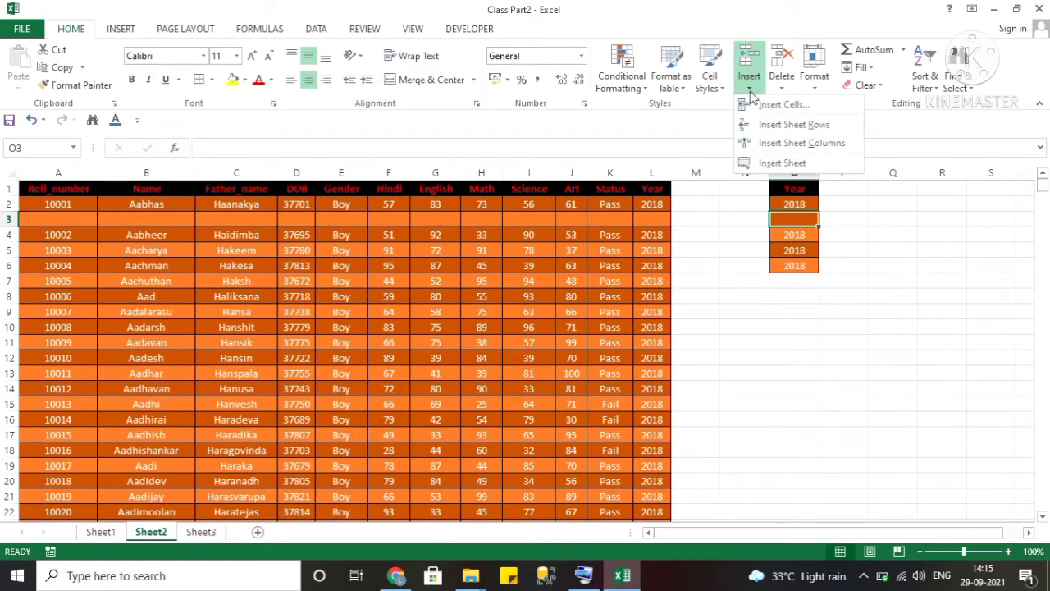
left_click(782, 143)
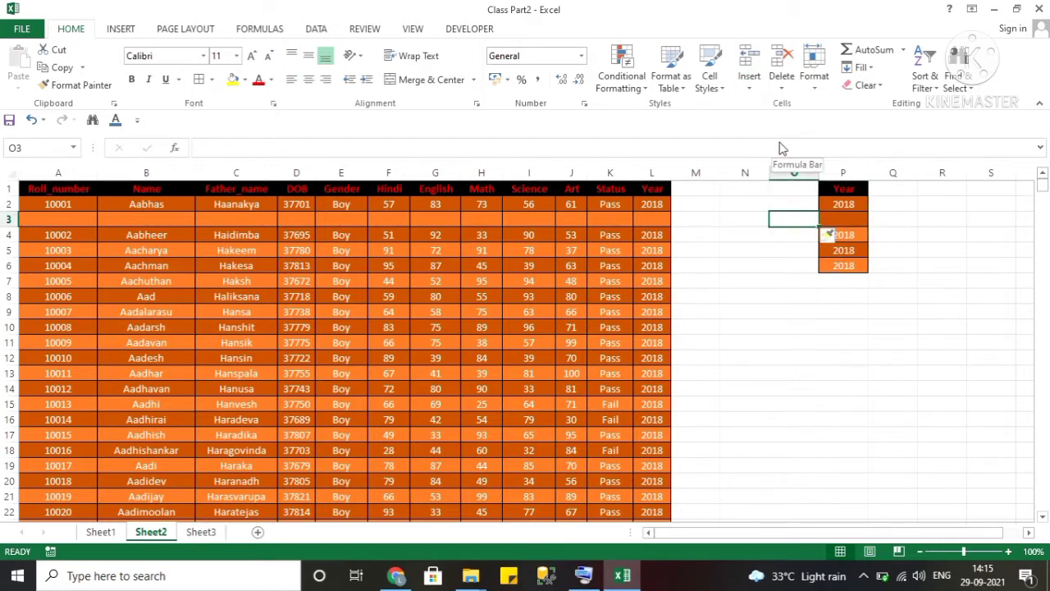
left_click(750, 89)
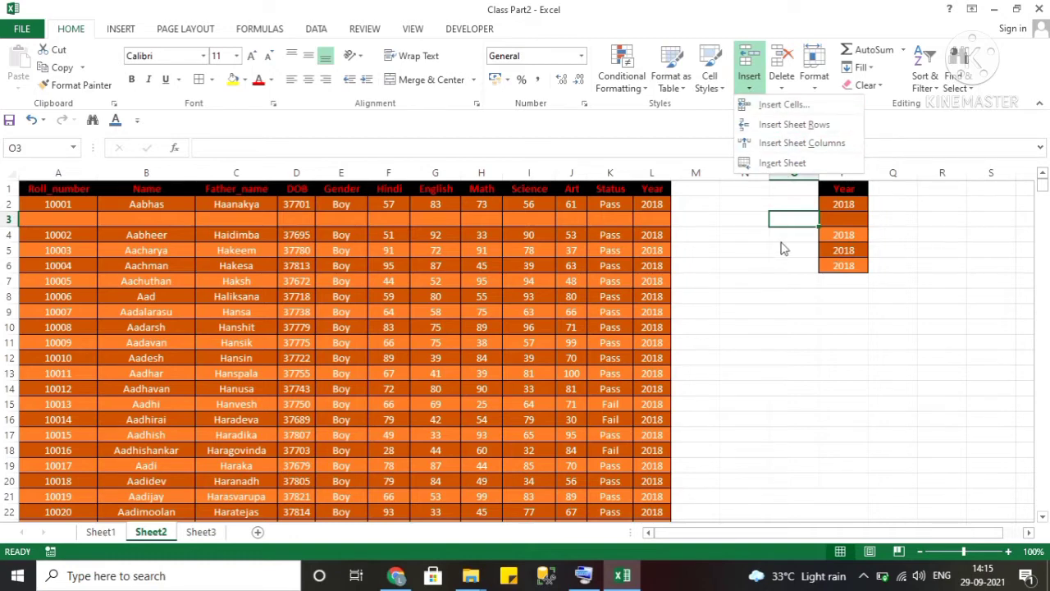
left_click(647, 213)
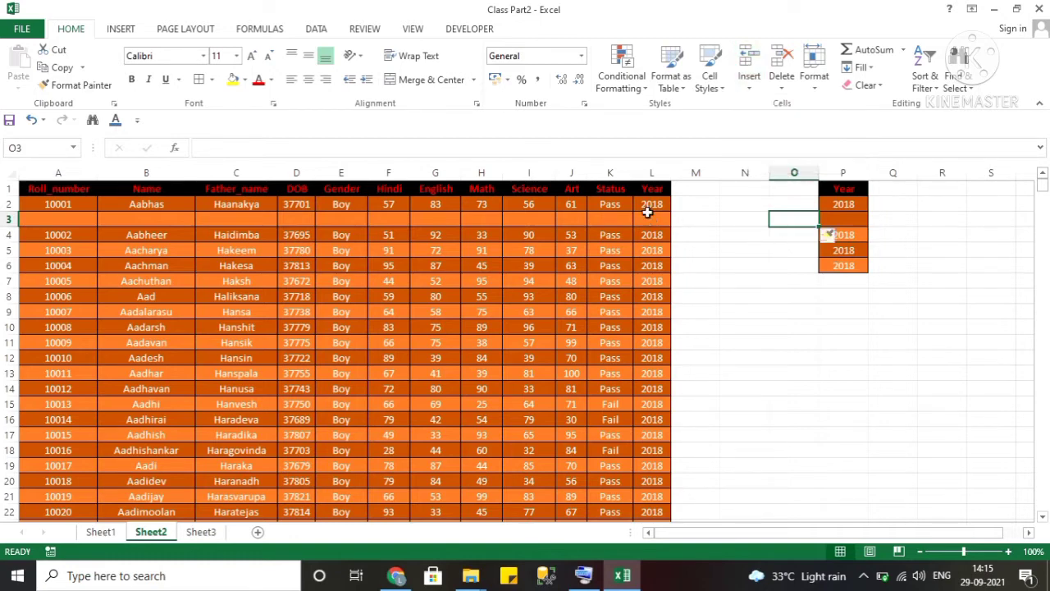
Examine the blank row 3 of the marks table from end to end and select it from L3 back to A3.
key("Down")
key("Left")
key("Left")
key("Left")
key("Left")
key("Up")
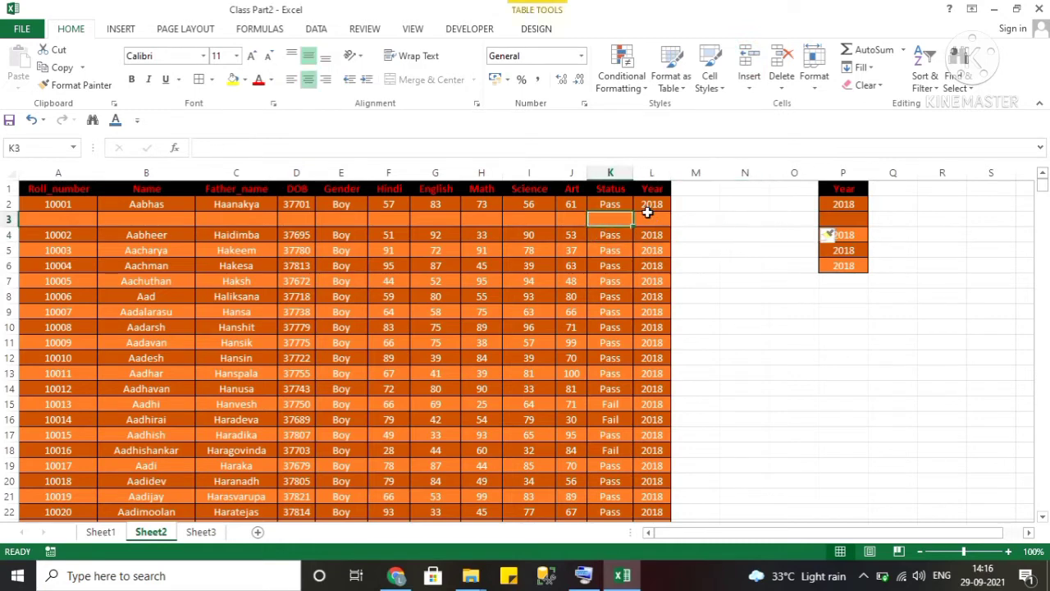
key("ctrl+Left")
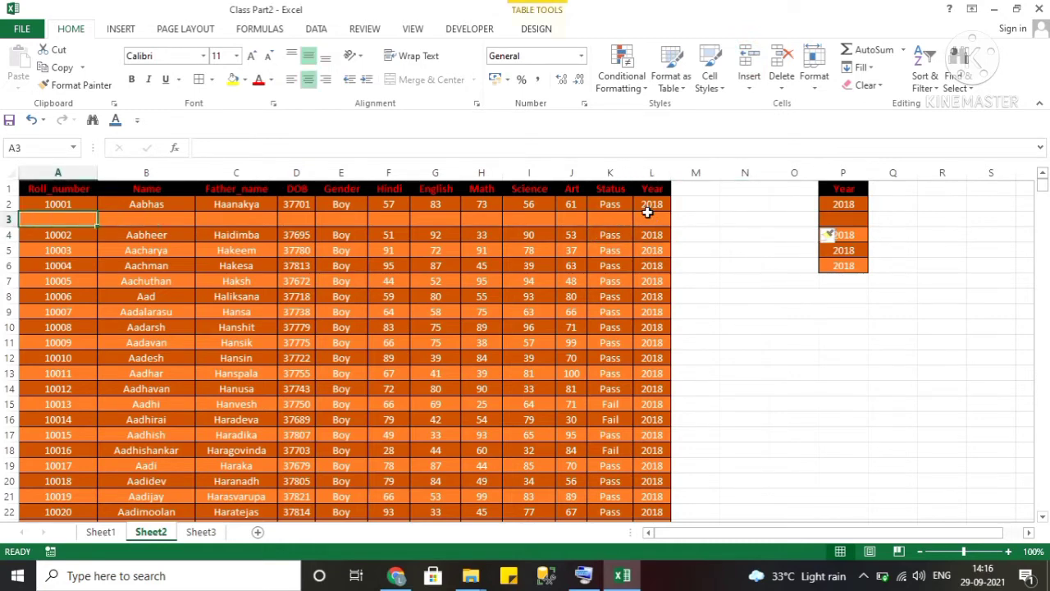
key("ctrl+Right")
key("Left")
key("Left")
key("ctrl+Left")
key("Up")
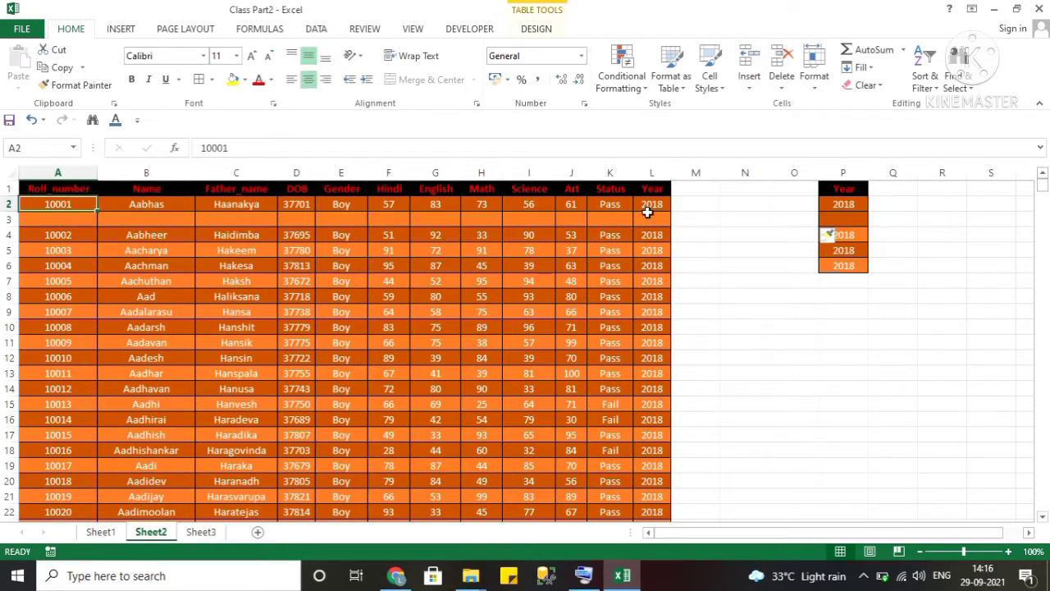
key("ctrl+Right")
key("Down")
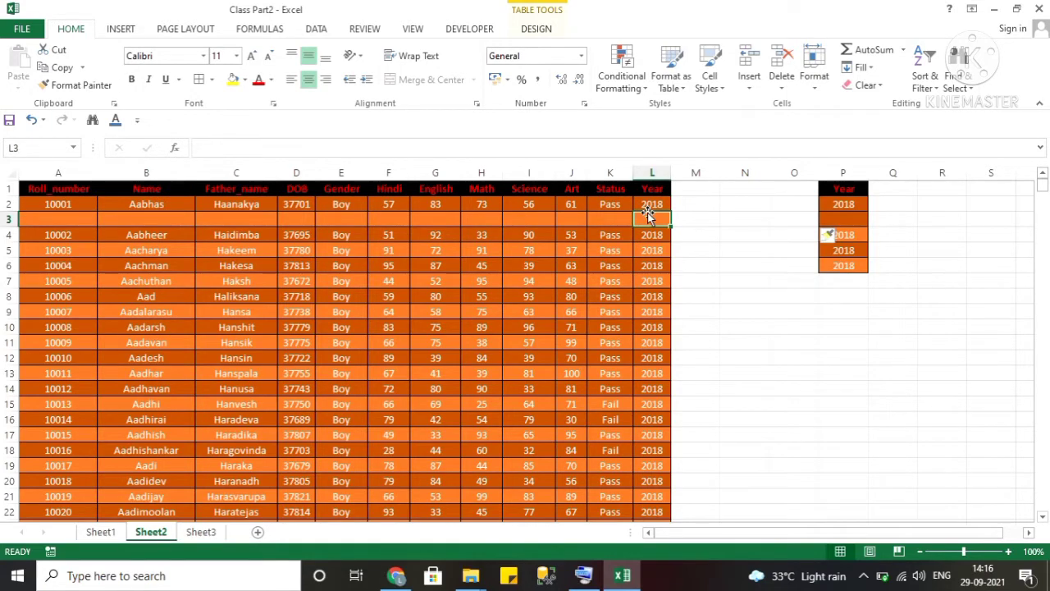
key("ctrl+shift+Left")
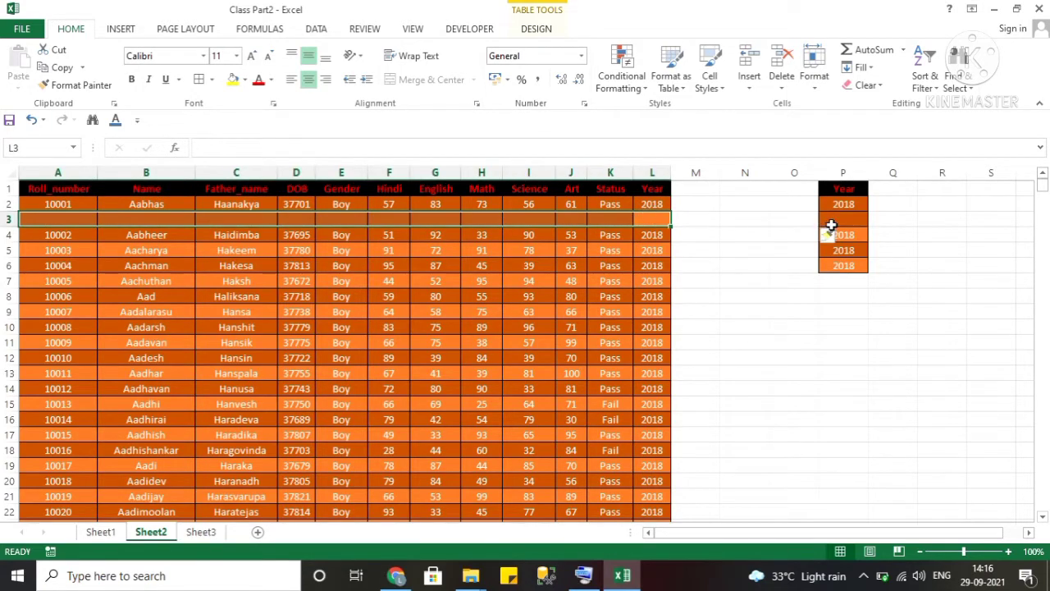
Insert a new sheet column in front of the Science column.
left_click(528, 172)
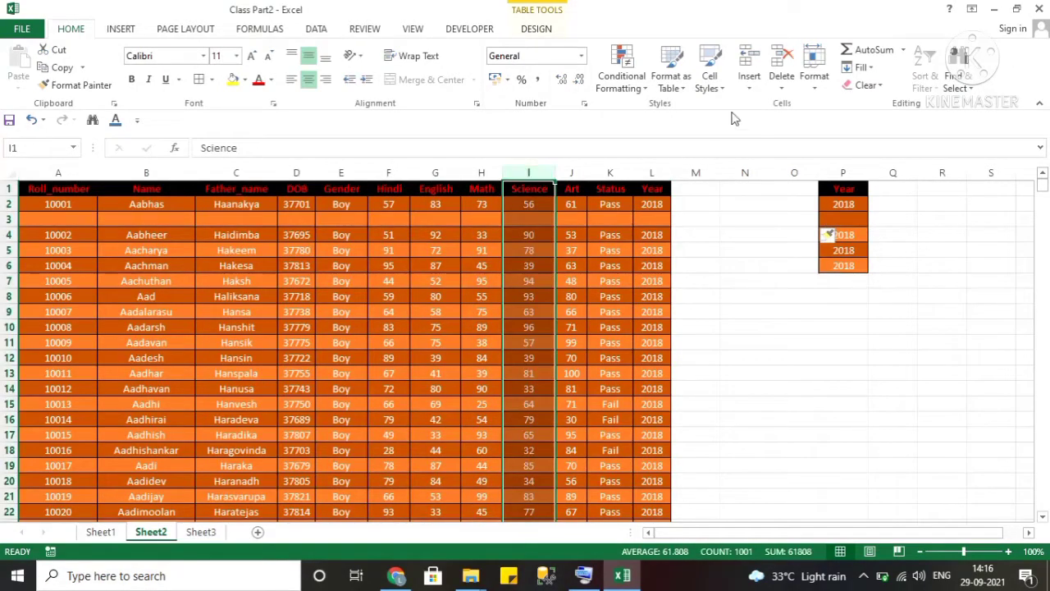
left_click(750, 86)
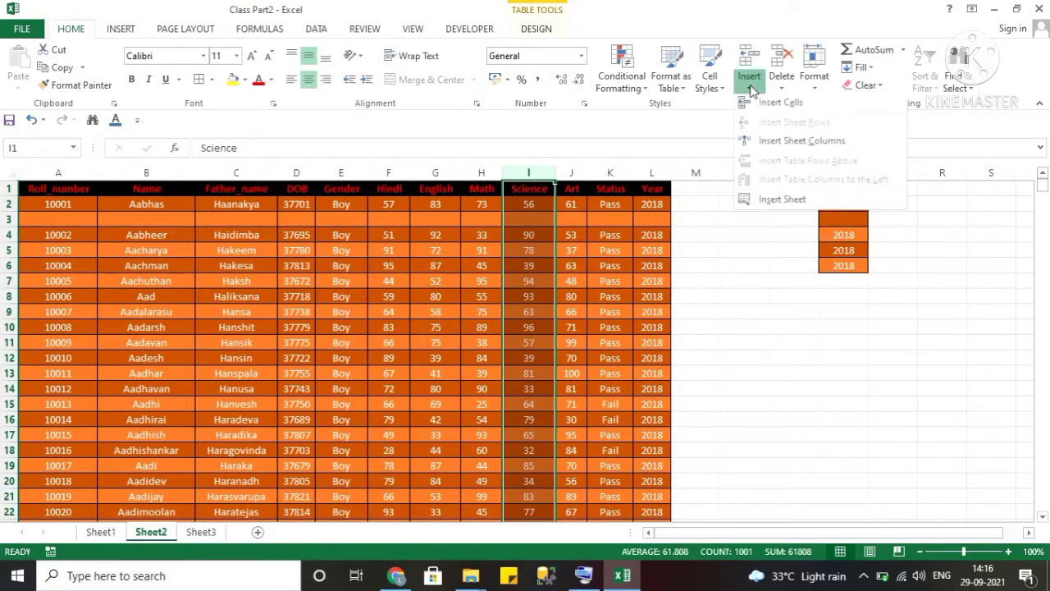
left_click(785, 141)
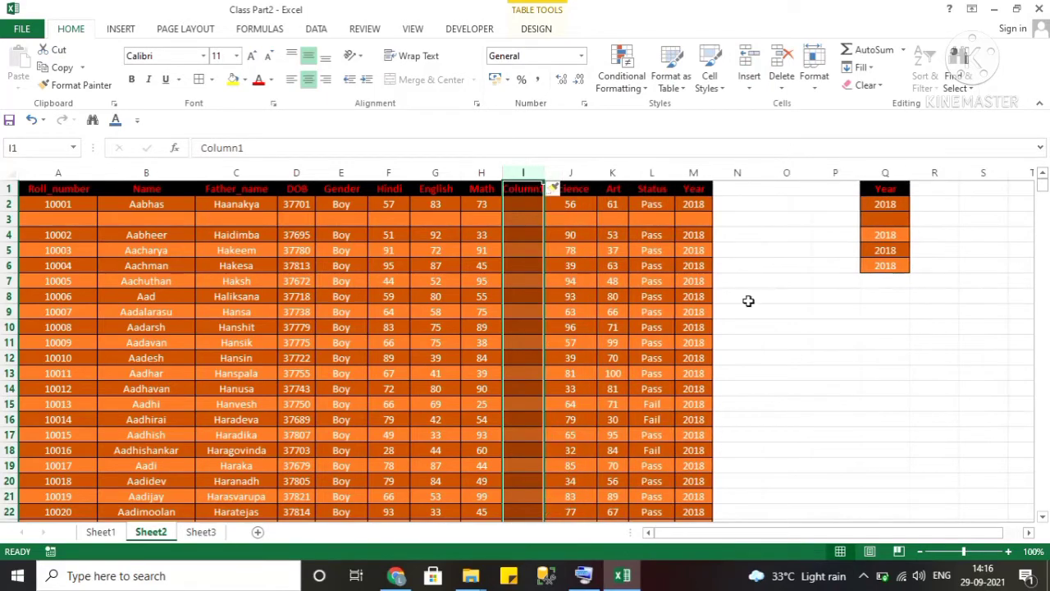
Check the inserted column down to its end and back, and undo the column insertion.
key("Up")
key("Down")
key("Down")
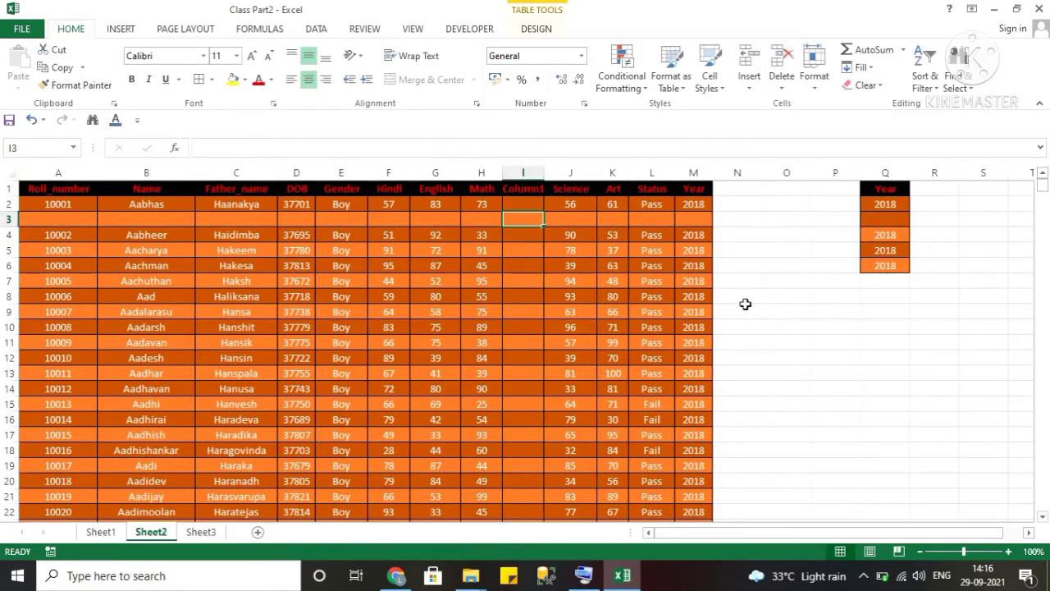
key("ctrl+Down")
key("ctrl+Up")
key("ctrl+z")
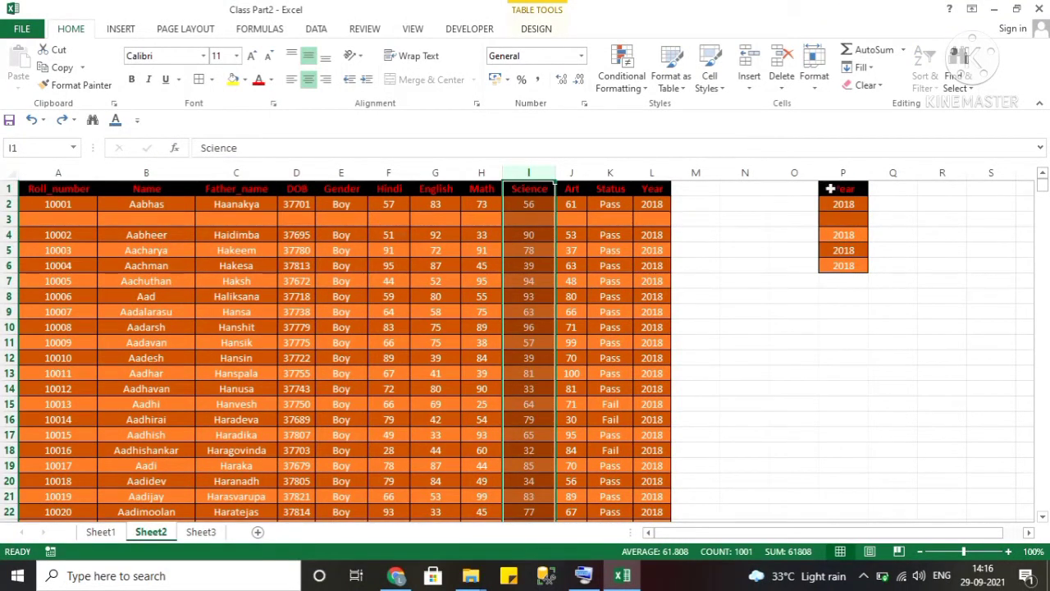
Delete the Year header cell P1 with the Shift cells up option.
left_click(834, 192)
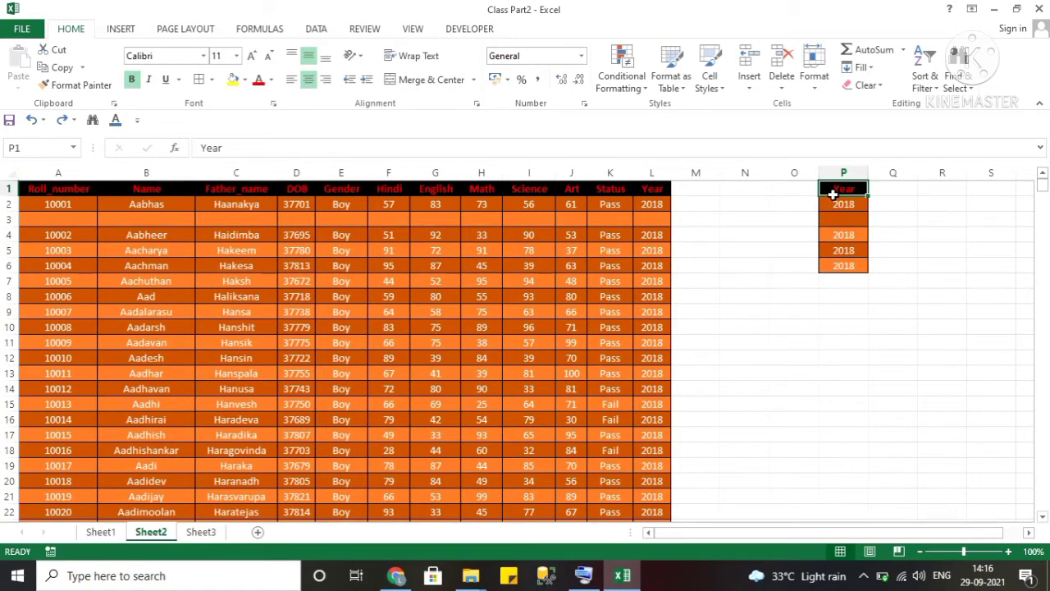
left_click(784, 90)
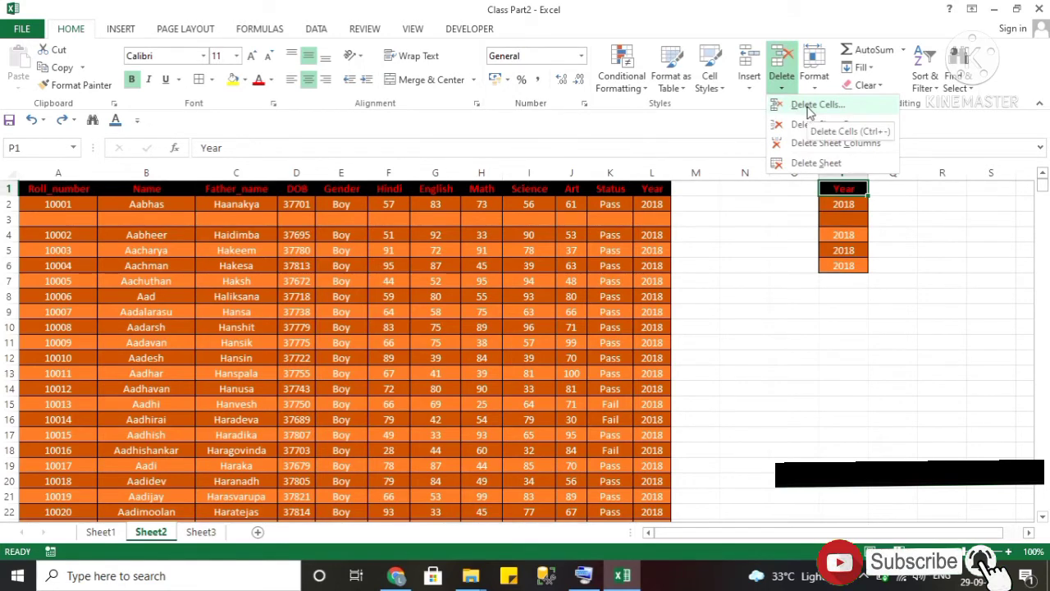
left_click(810, 110)
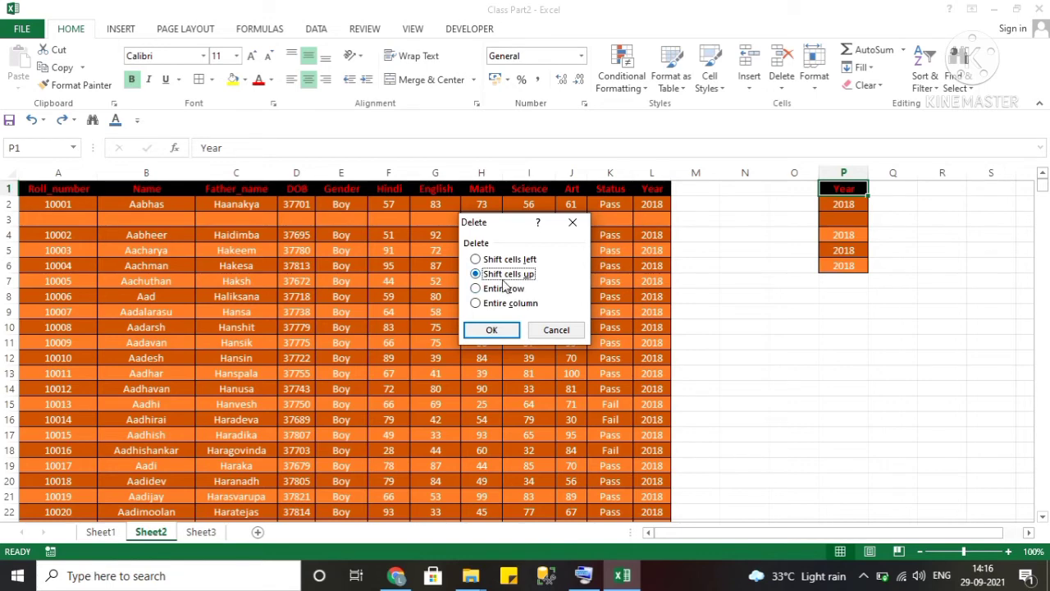
left_click(491, 330)
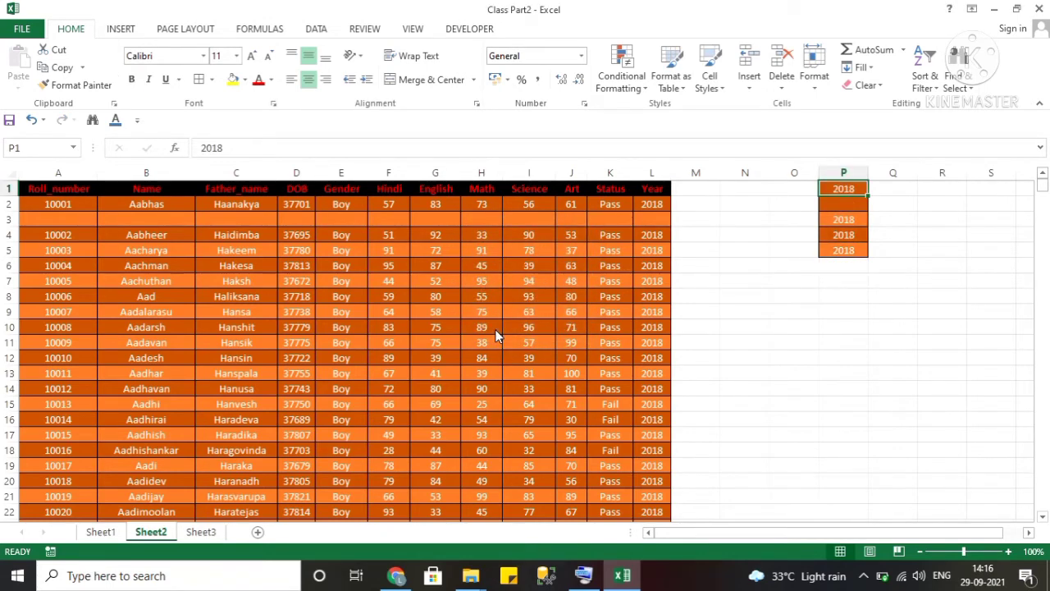
left_click(784, 89)
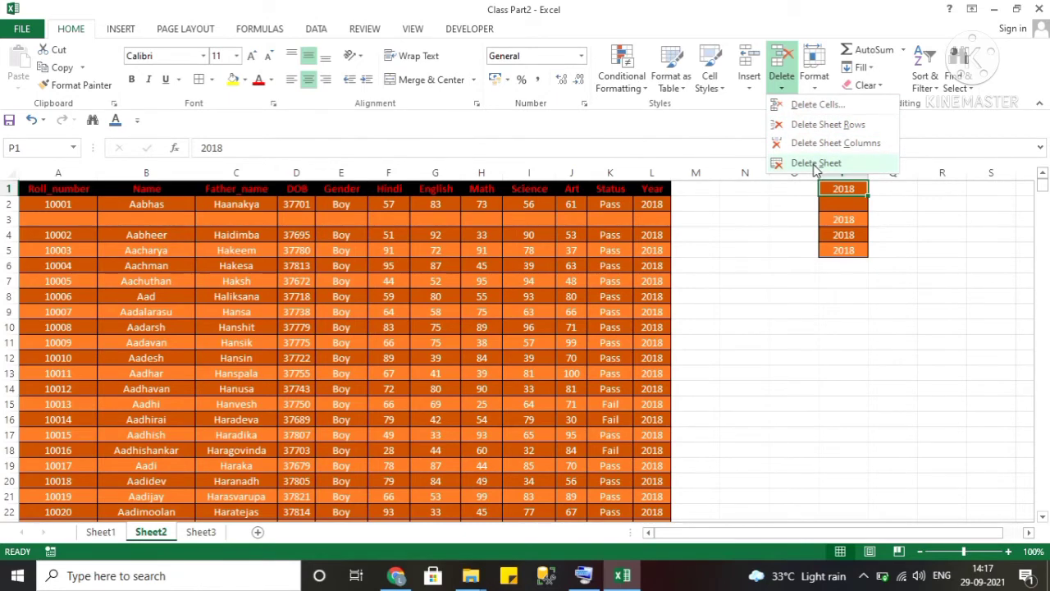
left_click(721, 384)
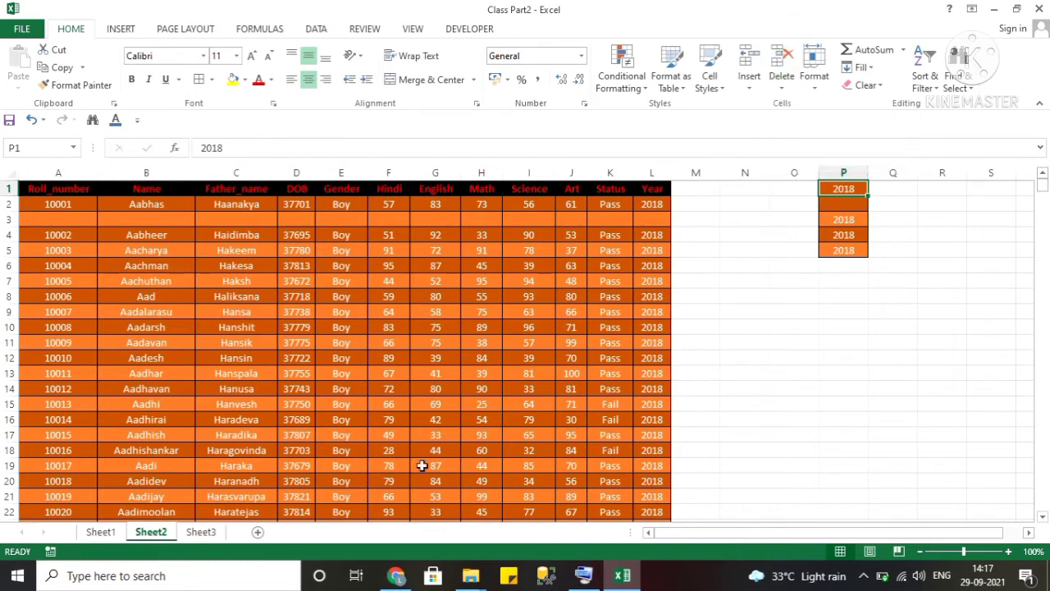
left_click(781, 87)
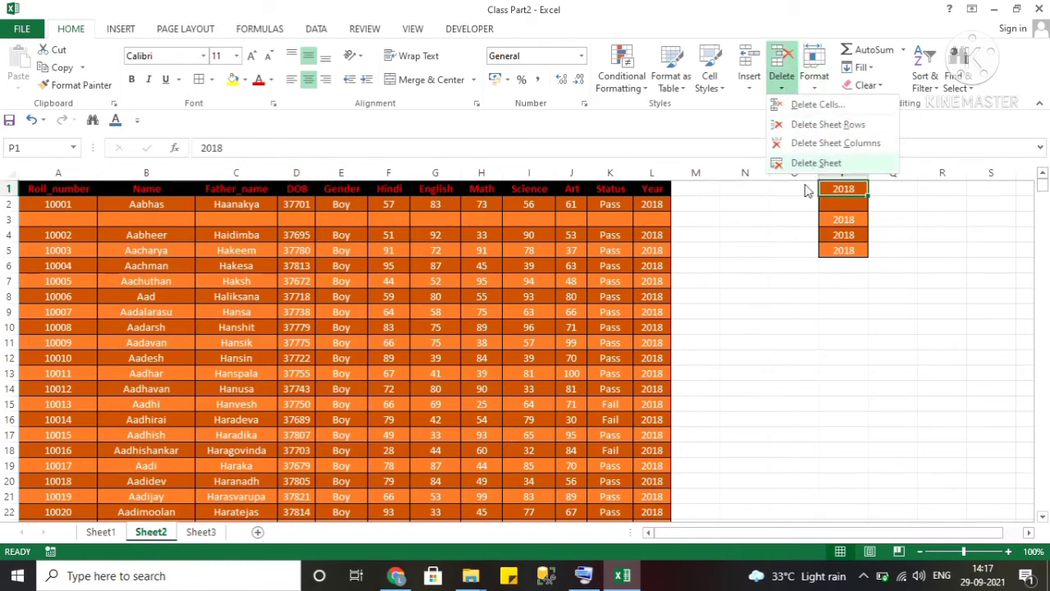
left_click(746, 386)
Switch to the blank Sheet3 and delete that sheet from the workbook.
left_click(200, 534)
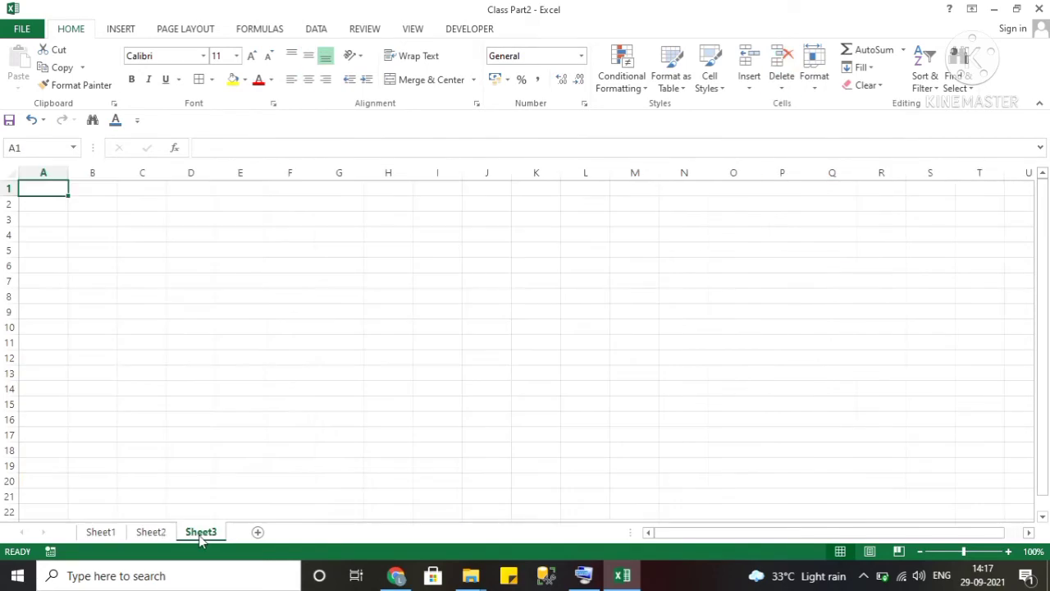
left_click(781, 87)
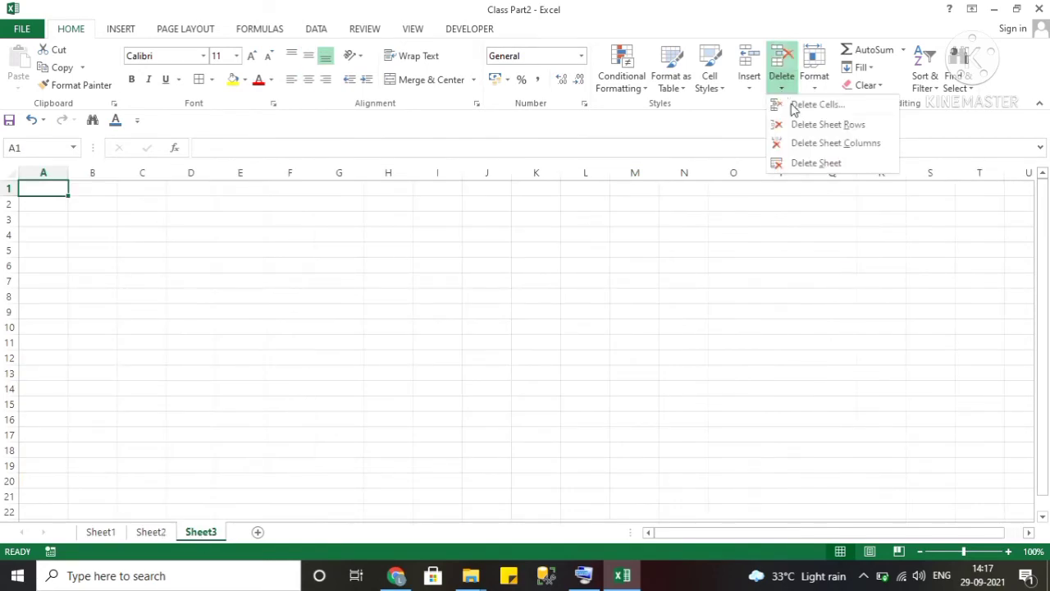
left_click(815, 165)
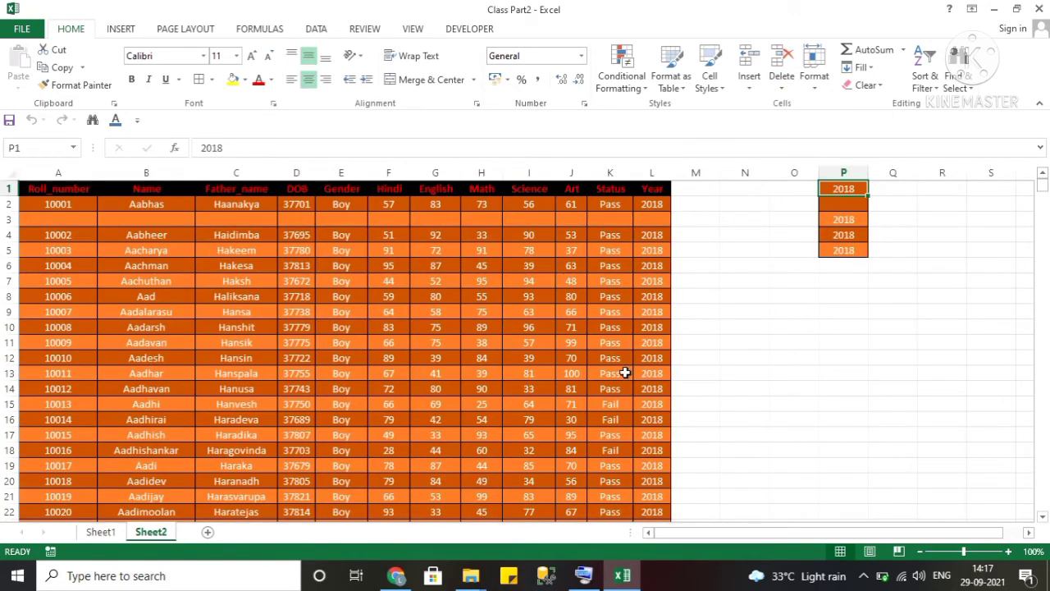
Add a new blank sheet after Sheet2 and delete it again.
left_click(208, 534)
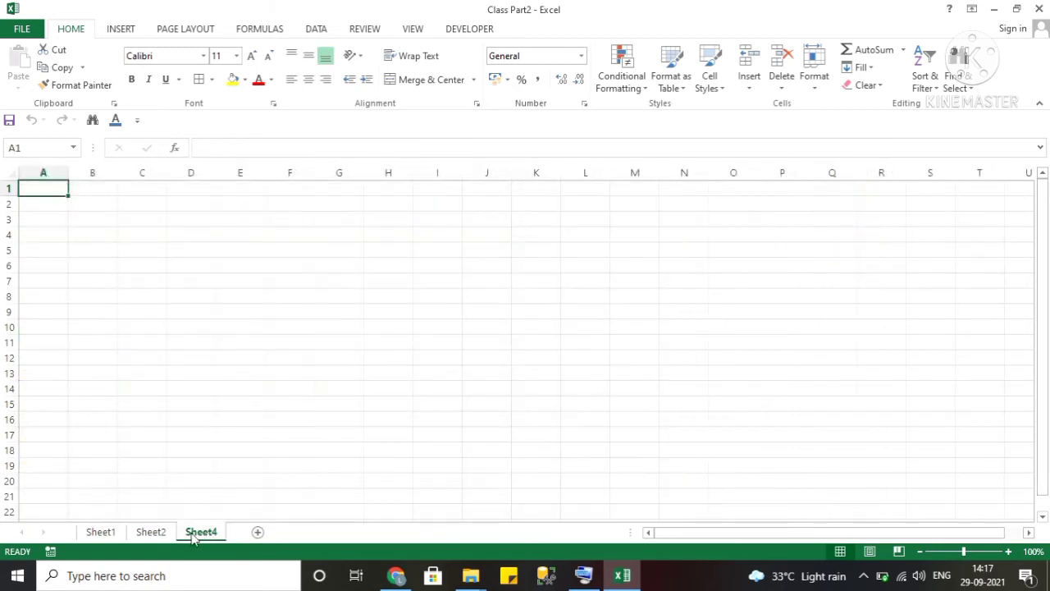
left_click(207, 376)
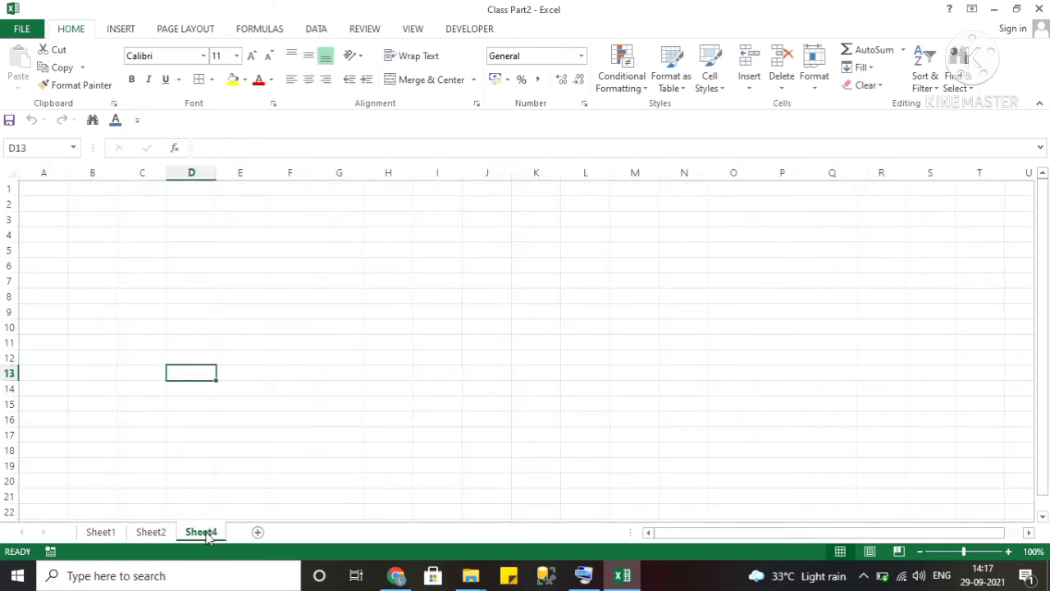
right_click(207, 534)
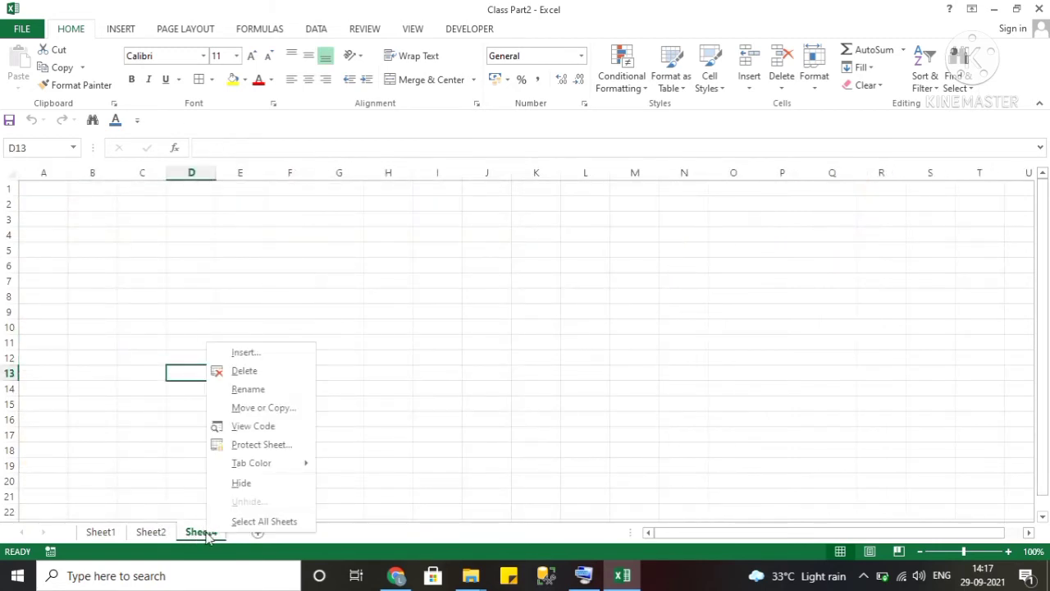
left_click(245, 371)
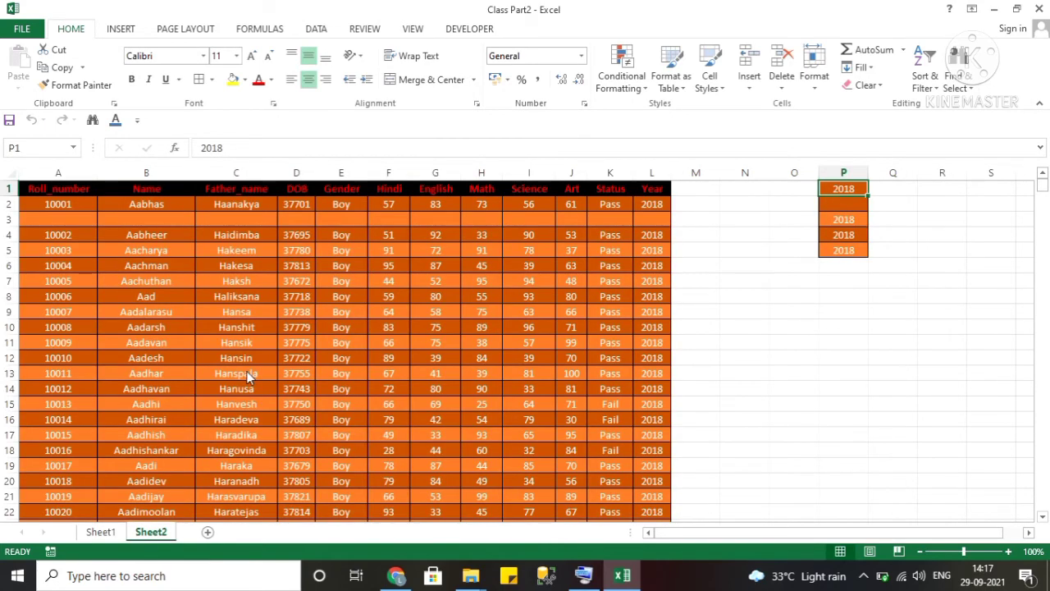
Delete the entire sheet column P holding the copied 2018 values on Sheet2.
right_click(162, 538)
key("Escape")
left_click(783, 82)
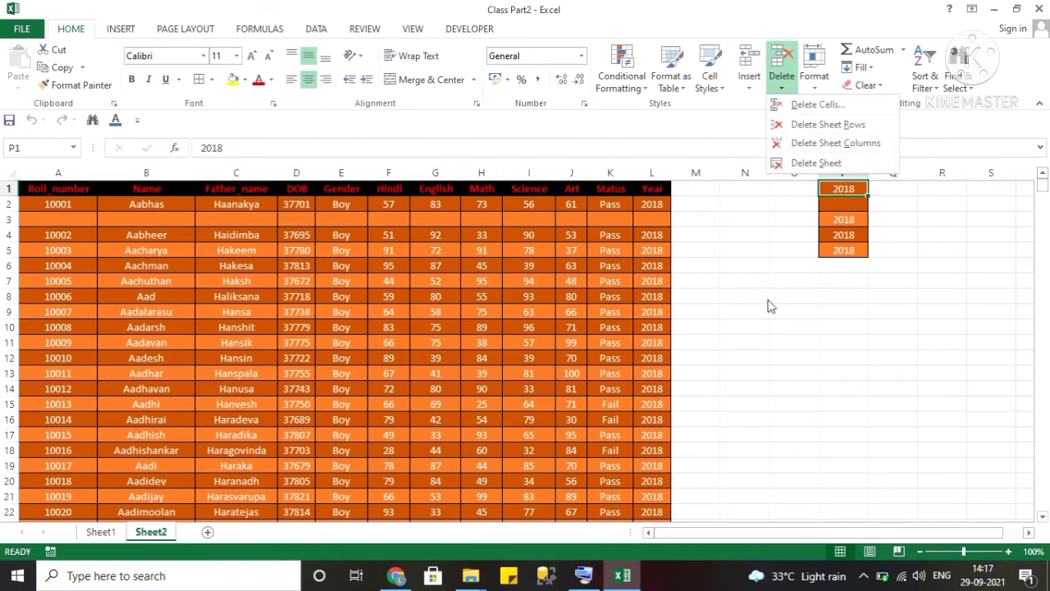
left_click(801, 144)
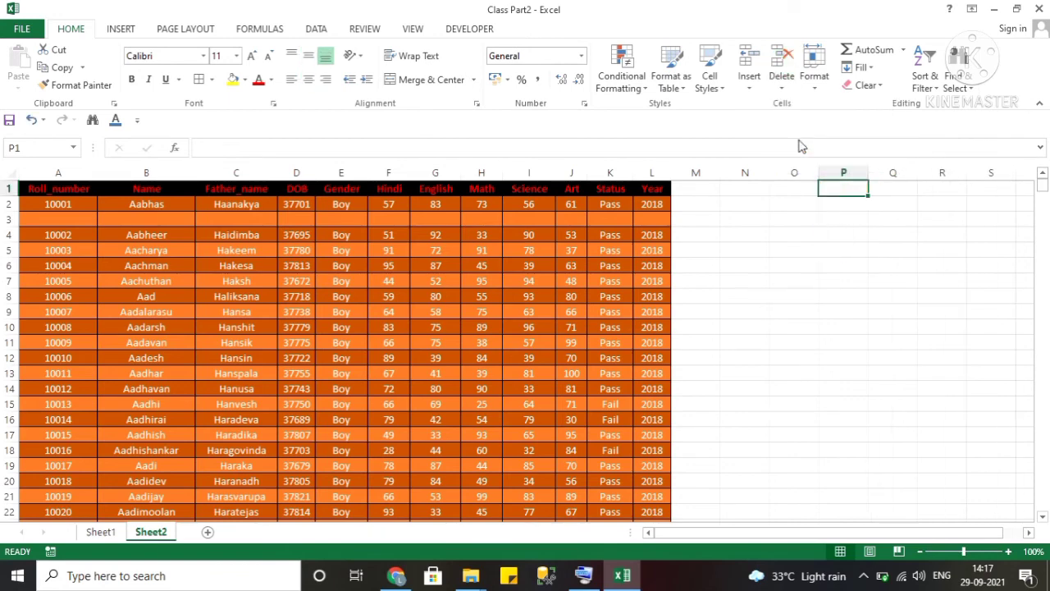